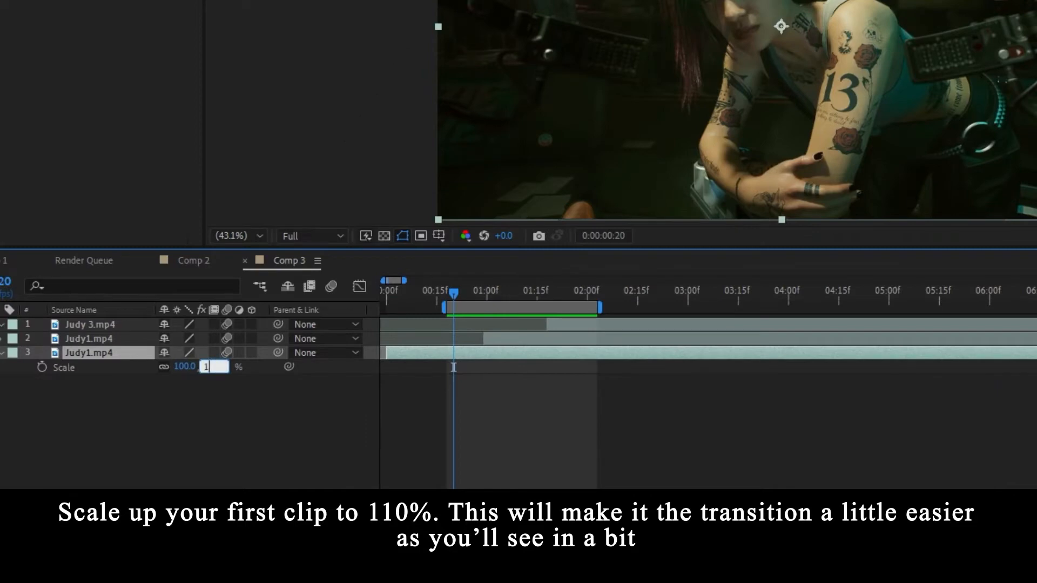
- Set the scale of the first clip on the bottom layer to 110% and deselect it
{"action": "type", "text": "10"}
{"action": "key", "text": "Return"}
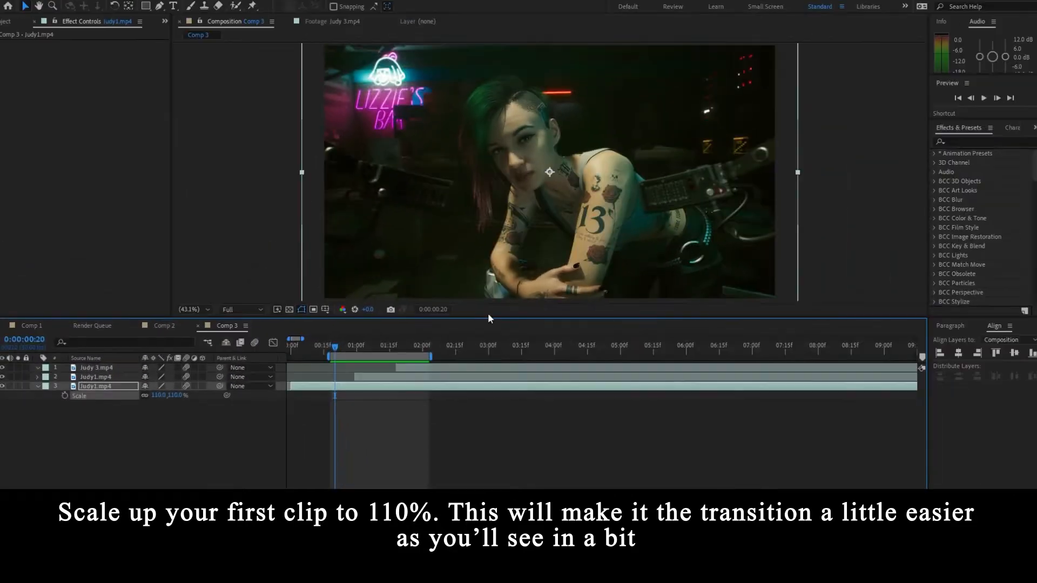
{"action": "left_click", "coordinate": [424, 442]}
- Apply the Linear Wipe transition effect to the second clip, with the playhead at 0:00:00:29
{"action": "left_click", "coordinate": [353, 345]}
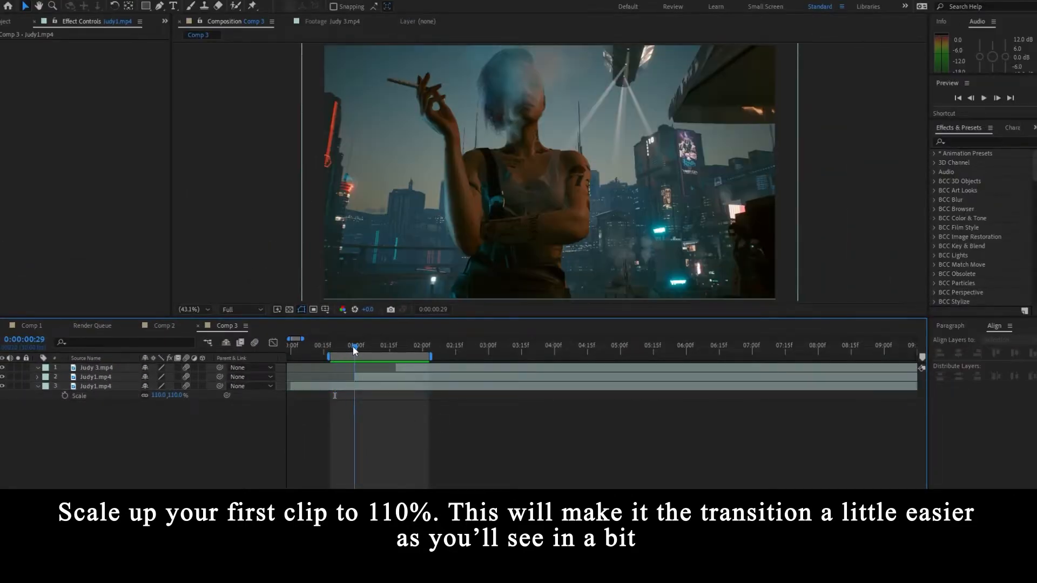
{"action": "left_click", "coordinate": [361, 377]}
{"action": "left_click", "coordinate": [1001, 141]}
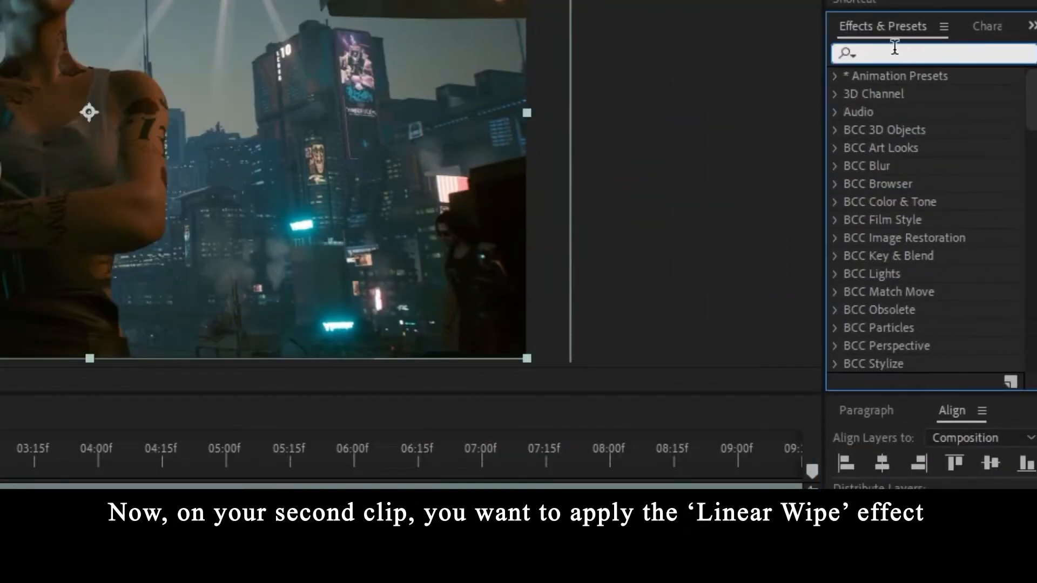
{"action": "type", "text": "linear wi"}
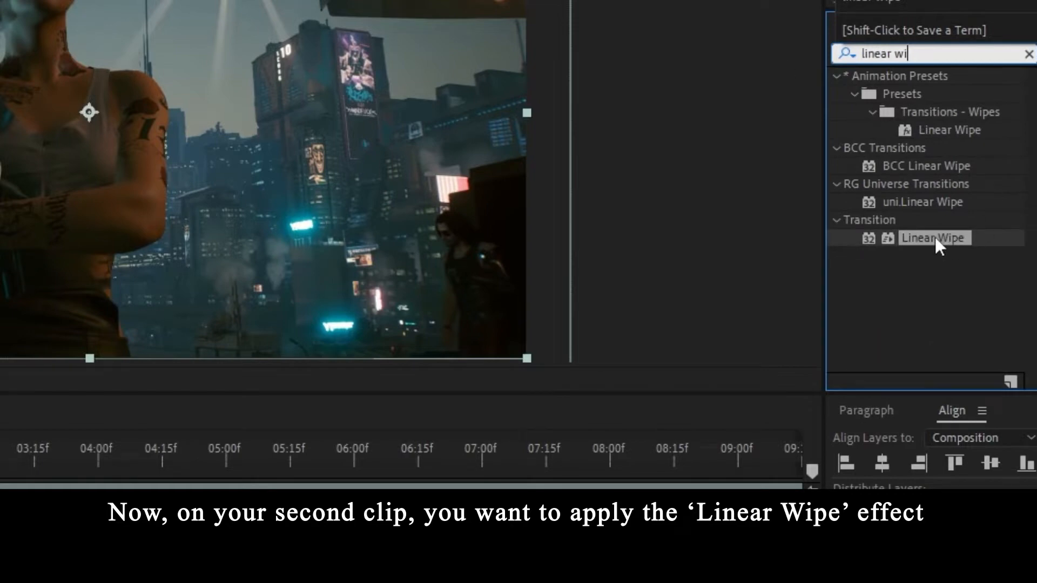
{"action": "left_click_drag", "start_coordinate": [935, 238], "coordinate": [434, 374]}
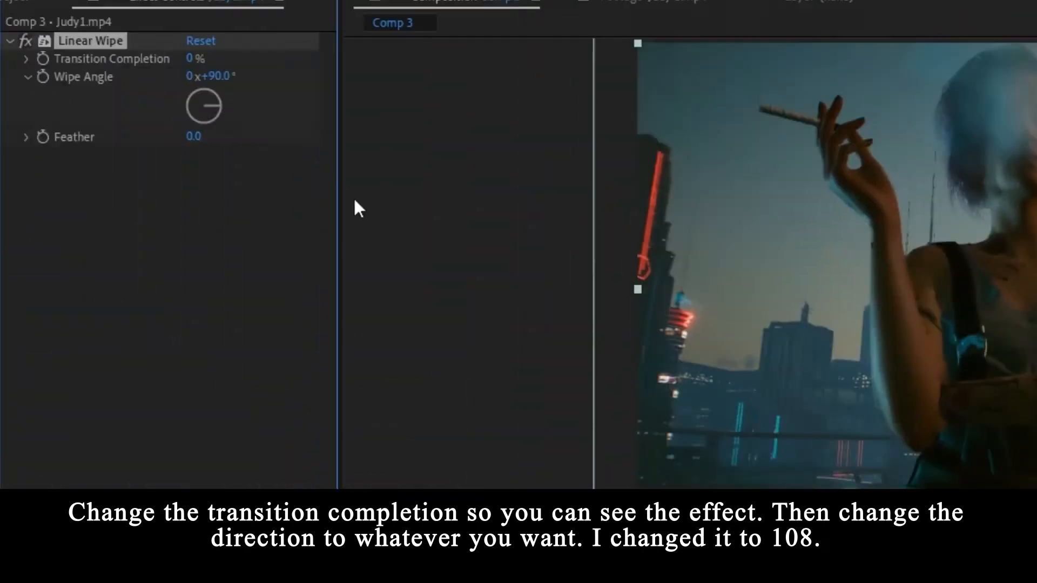
- Set the Linear Wipe angle to 108° and keyframe its Transition Completion at 78% at 0:00:00:29
{"action": "left_click_drag", "start_coordinate": [194, 58], "coordinate": [211, 58]}
{"action": "left_click", "coordinate": [219, 77]}
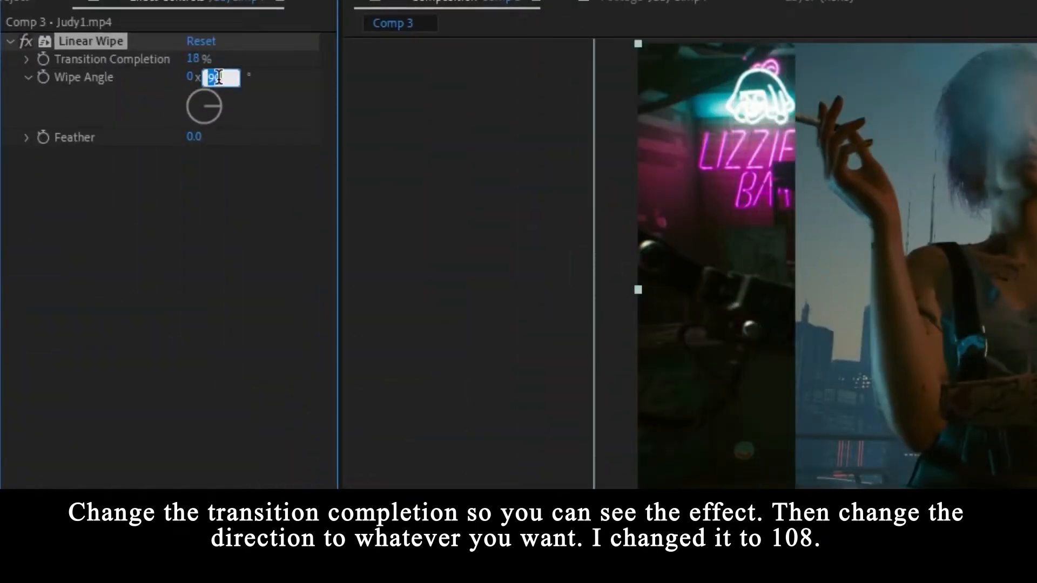
{"action": "key", "text": "Return"}
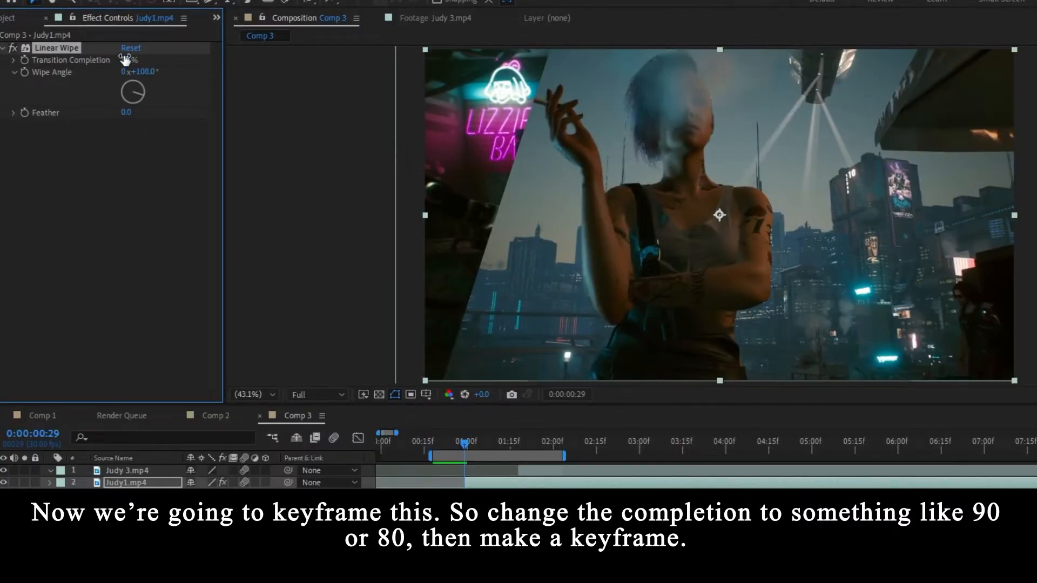
{"action": "left_click_drag", "start_coordinate": [138, 57], "coordinate": [169, 58]}
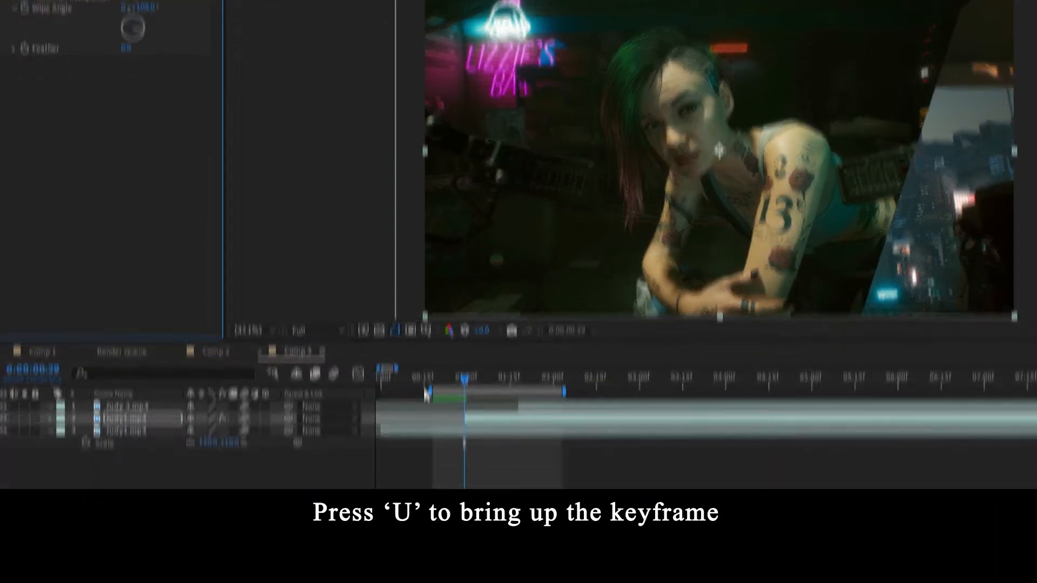
{"action": "key", "text": "u"}
- Add a second Transition Completion keyframe of 20% ten frames ahead, at 0:00:01:09
{"action": "key", "text": "Page_Down"}
{"action": "key", "text": "Page_Down"}
{"action": "key", "text": "Page_Down"}
{"action": "key", "text": "Page_Down"}
{"action": "key", "text": "Page_Down"}
{"action": "key", "text": "Page_Down"}
{"action": "key", "text": "Page_Down"}
{"action": "key", "text": "Page_Down"}
{"action": "key", "text": "Page_Down"}
{"action": "key", "text": "Page_Down"}
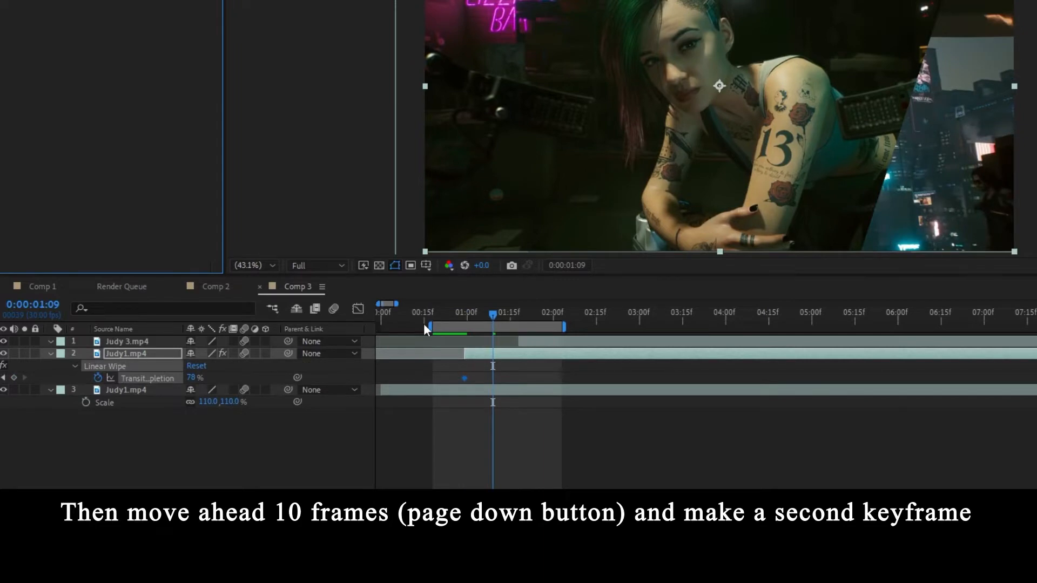
{"action": "left_click", "coordinate": [15, 378]}
{"action": "left_click_drag", "start_coordinate": [195, 378], "coordinate": [155, 384]}
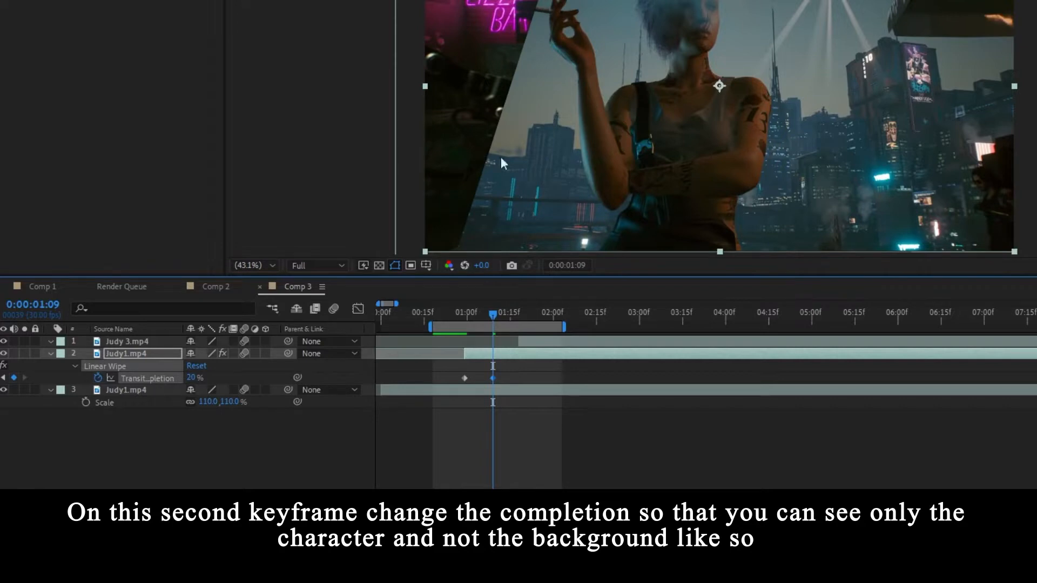
- Play back the wipe transition from just before its first keyframe
{"action": "left_click", "coordinate": [573, 432]}
{"action": "left_click_drag", "start_coordinate": [485, 313], "coordinate": [457, 316]}
{"action": "key", "text": "space"}
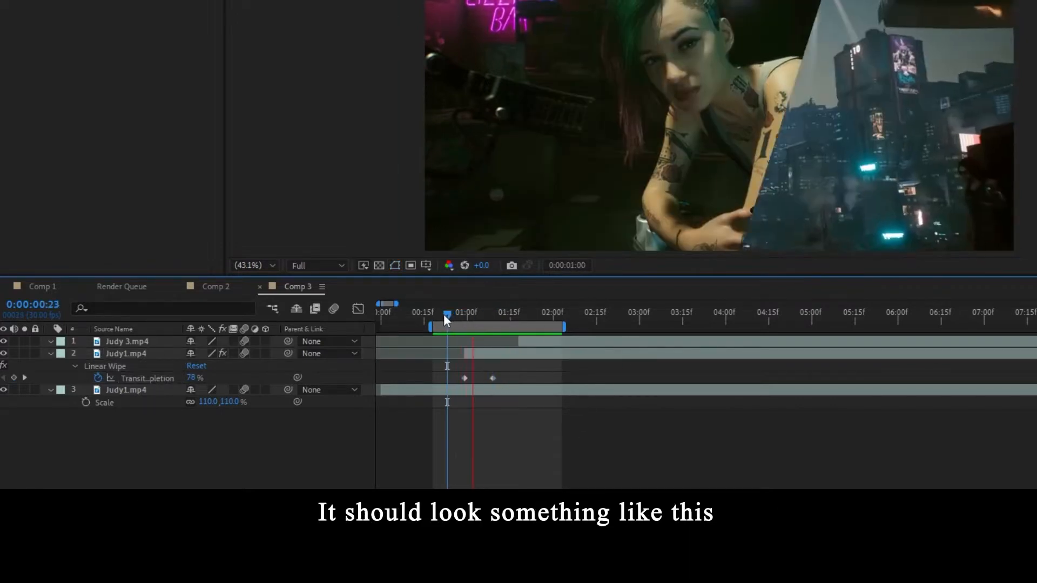
{"action": "key", "text": "space"}
- Apply Easy Ease to both Transition Completion keyframes and show their value graph in the graph editor
{"action": "left_click_drag", "start_coordinate": [525, 360], "coordinate": [462, 383]}
{"action": "key", "text": "F9"}
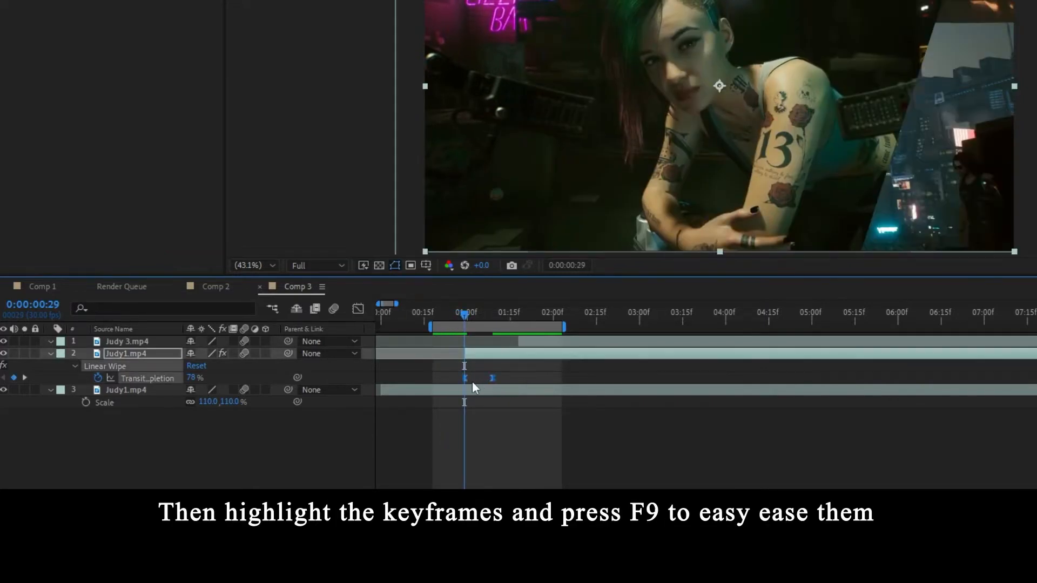
{"action": "left_click", "coordinate": [358, 310]}
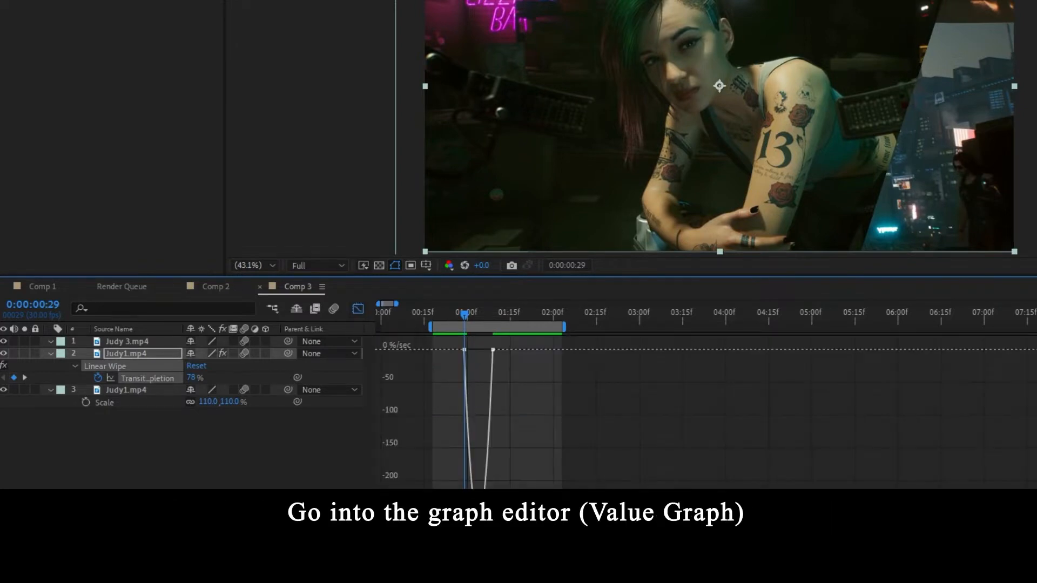
{"action": "key", "text": "equal"}
{"action": "key", "text": "equal"}
{"action": "key", "text": "equal"}
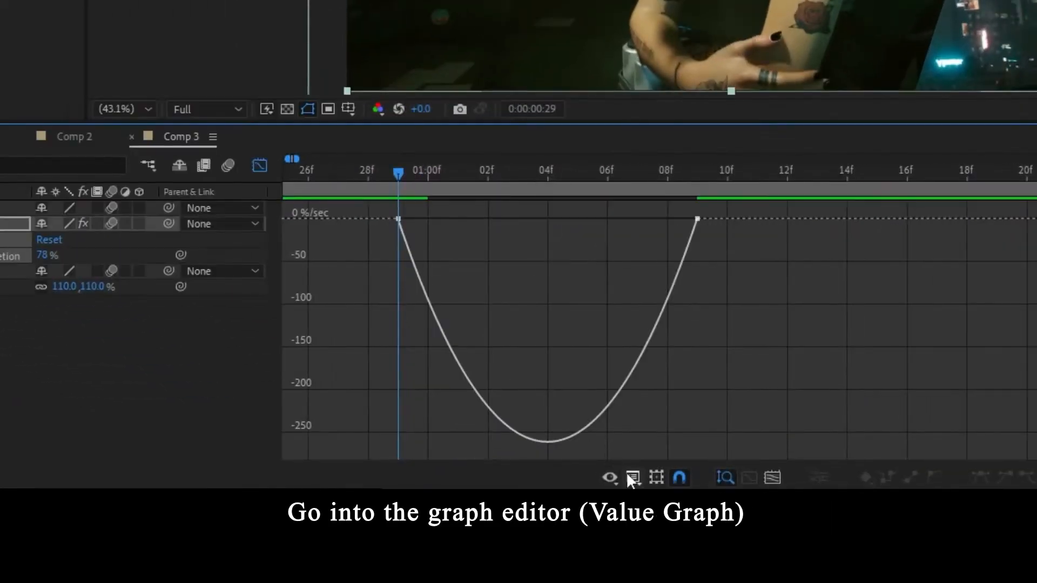
{"action": "left_click", "coordinate": [631, 478]}
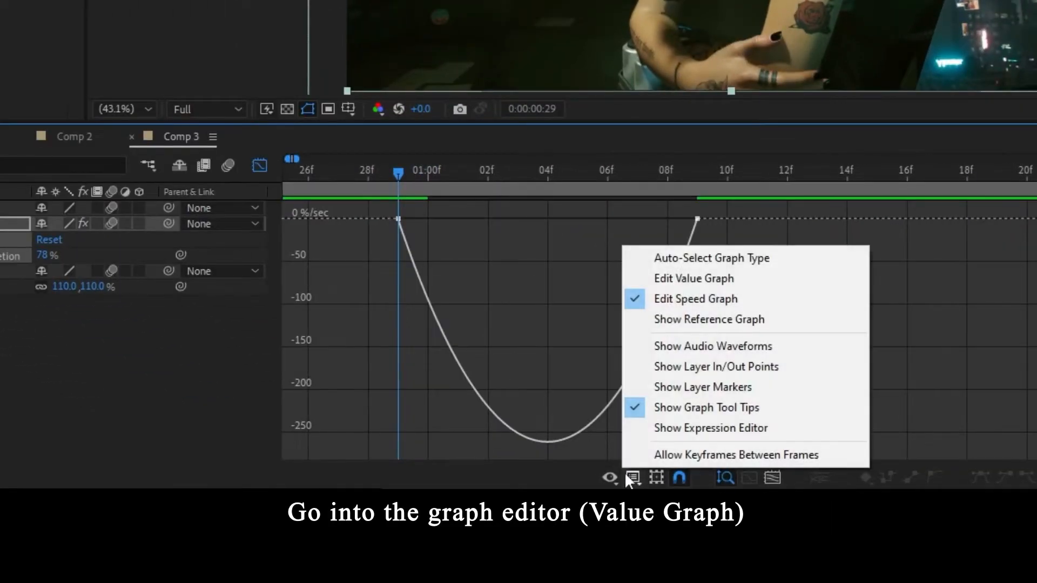
{"action": "left_click", "coordinate": [719, 281]}
- Reshape the Transition Completion value curve so it starts fast and ends slowly, and switch to the speed graph
{"action": "left_click_drag", "start_coordinate": [780, 380], "coordinate": [510, 446]}
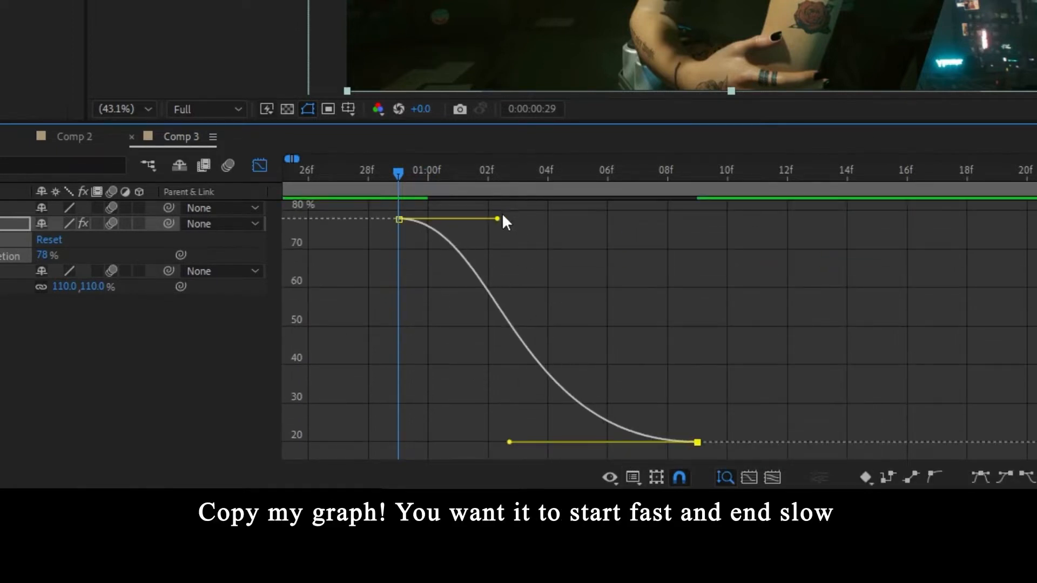
{"action": "left_click_drag", "start_coordinate": [498, 218], "coordinate": [404, 344]}
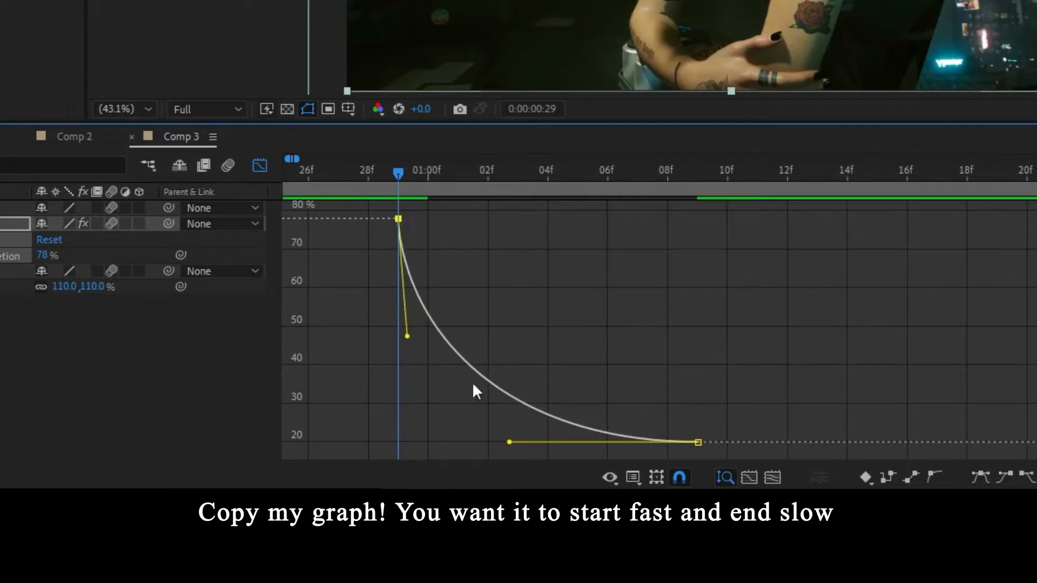
{"action": "left_click", "coordinate": [633, 477]}
{"action": "left_click", "coordinate": [667, 300]}
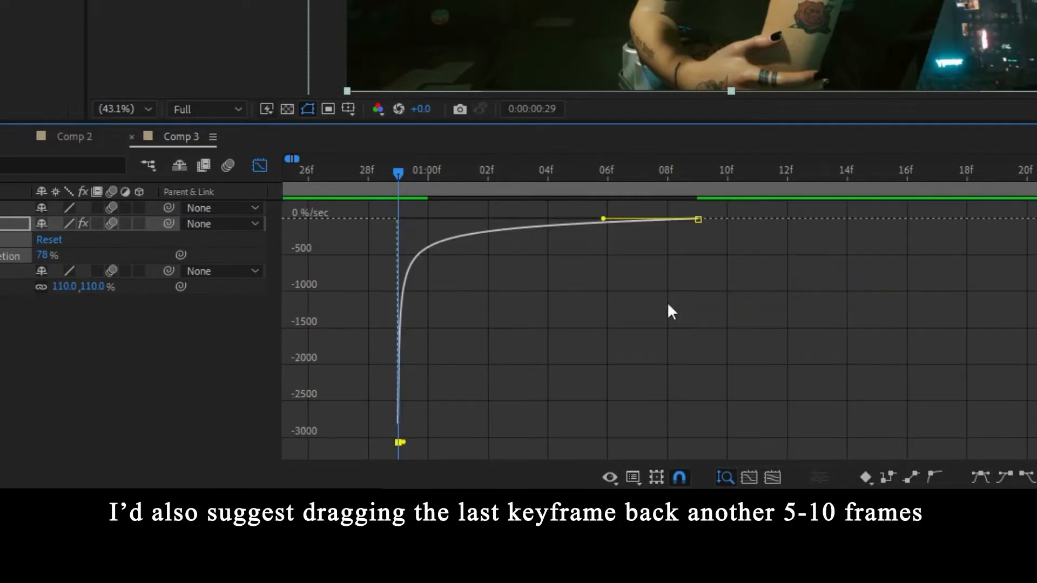
{"action": "left_click", "coordinate": [666, 302]}
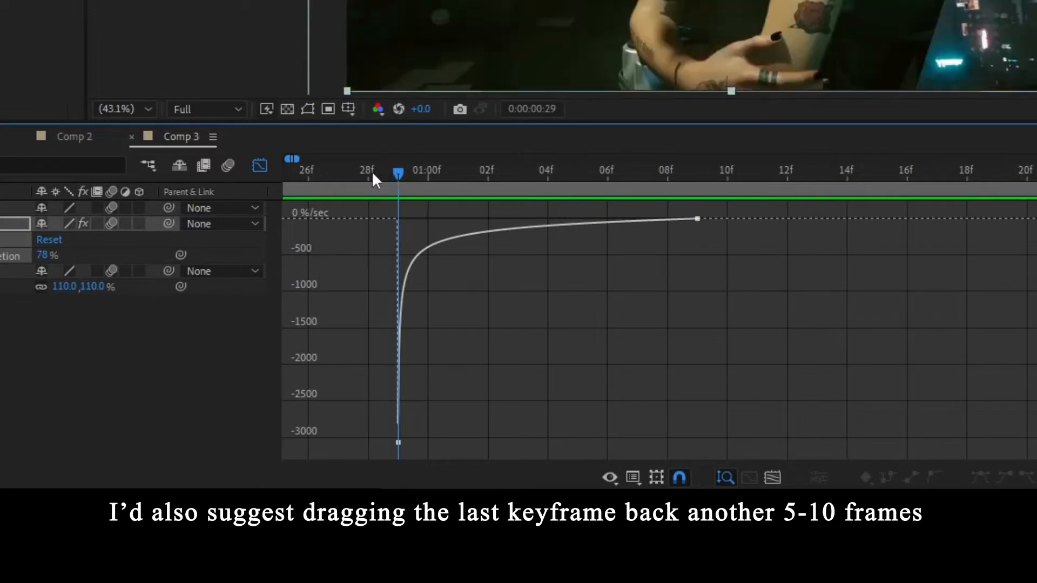
- Move the last Transition Completion keyframe out to 0:00:01:19 and preview the slower wipe
{"action": "left_click", "coordinate": [338, 172]}
{"action": "left_click_drag", "start_coordinate": [360, 178], "coordinate": [667, 187]}
{"action": "left_click_drag", "start_coordinate": [697, 219], "coordinate": [1010, 230]}
{"action": "left_click_drag", "start_coordinate": [502, 182], "coordinate": [879, 195]}
{"action": "key", "text": "space"}
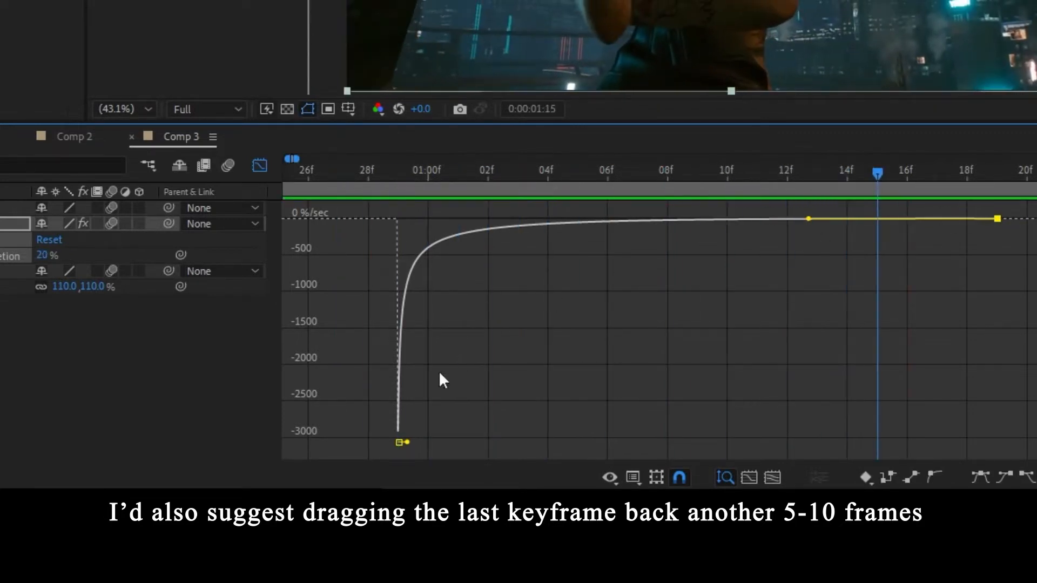
- Return to the value graph and extend the first keyframe's handle downward for a steeper start to the curve
{"action": "left_click", "coordinate": [635, 478]}
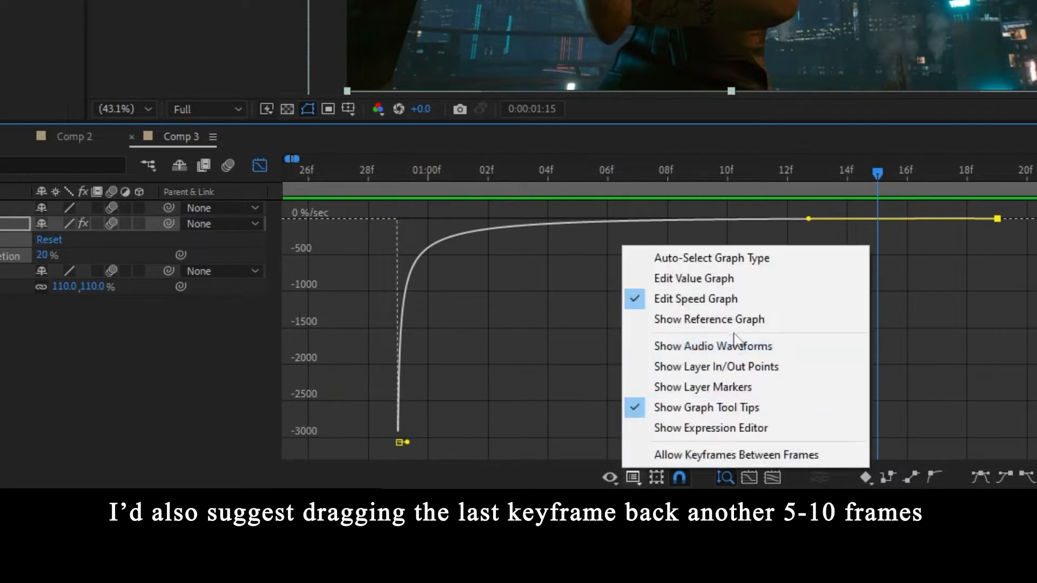
{"action": "left_click", "coordinate": [702, 276]}
{"action": "left_click_drag", "start_coordinate": [414, 444], "coordinate": [345, 364]}
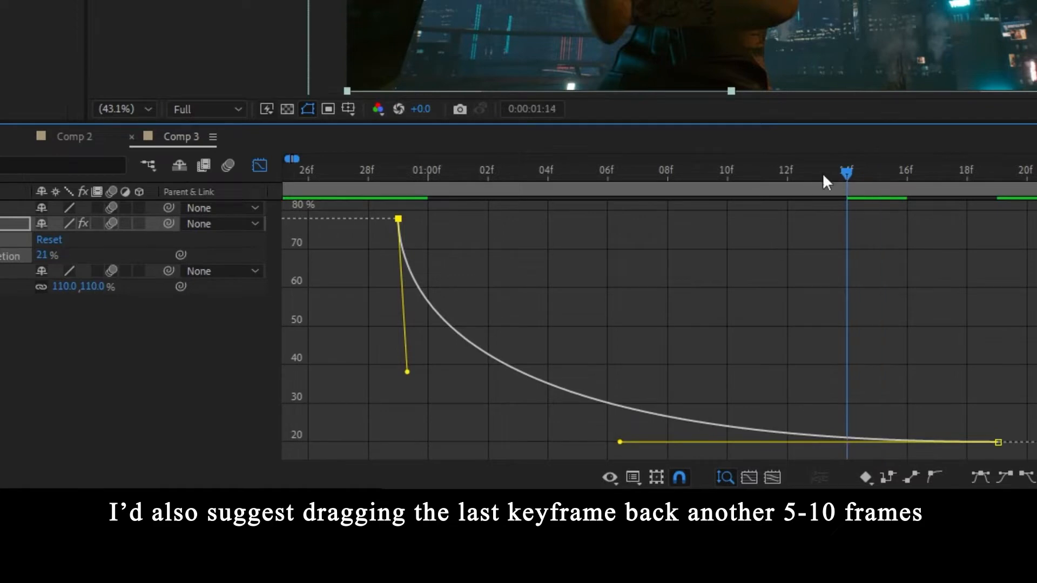
- Preview the adjusted wipe from just before the first keyframe
{"action": "left_click", "coordinate": [344, 174]}
{"action": "key", "text": "space"}
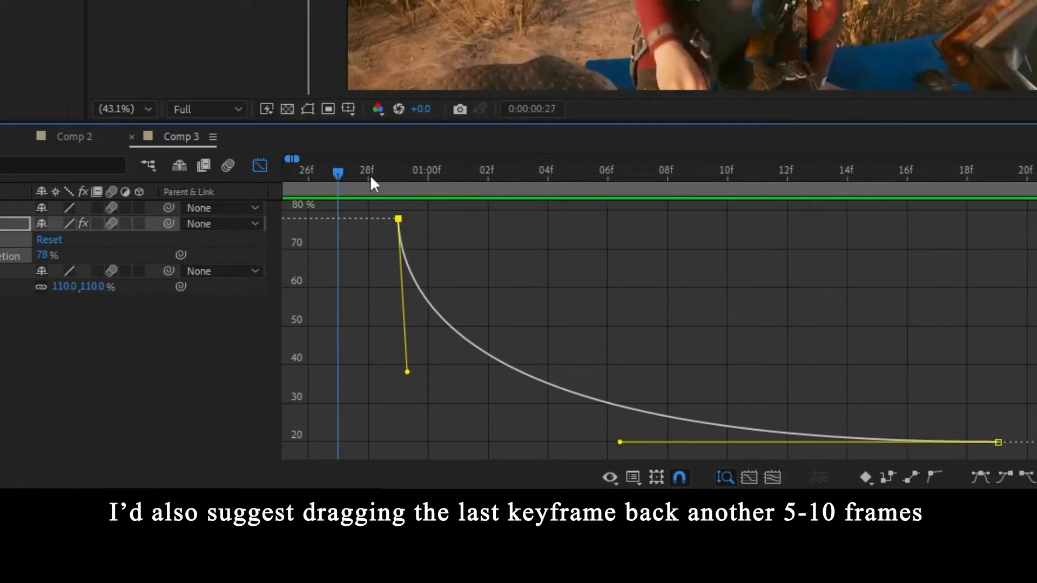
{"action": "left_click", "coordinate": [370, 174]}
{"action": "key", "text": "space"}
- Exit the graph editor, zoom out the timeline and place the playhead at 0:00:00:29
{"action": "left_click", "coordinate": [260, 166]}
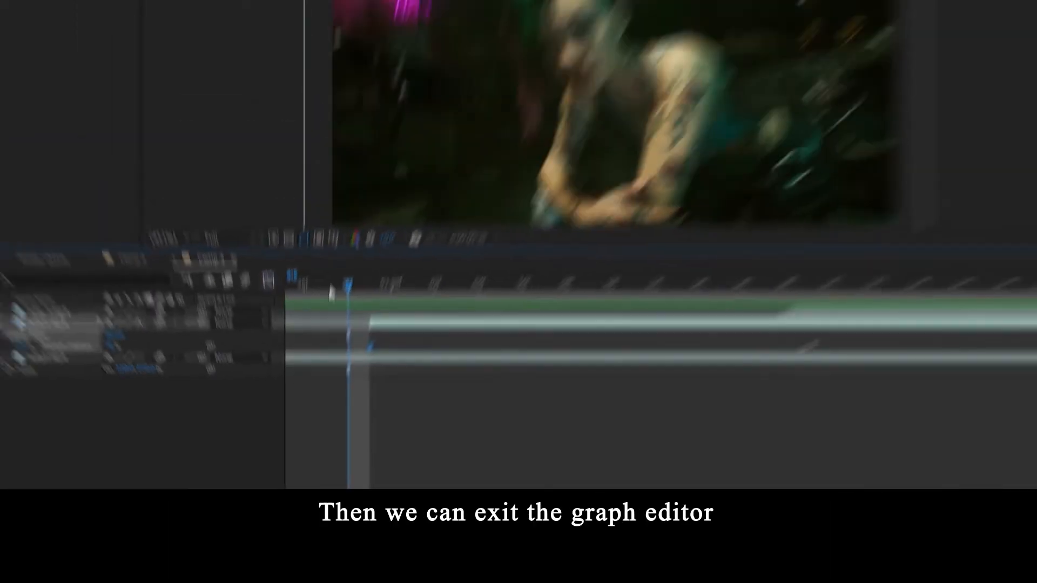
{"action": "left_click_drag", "start_coordinate": [369, 174], "coordinate": [606, 174]}
{"action": "key", "text": "minus"}
{"action": "key", "text": "minus"}
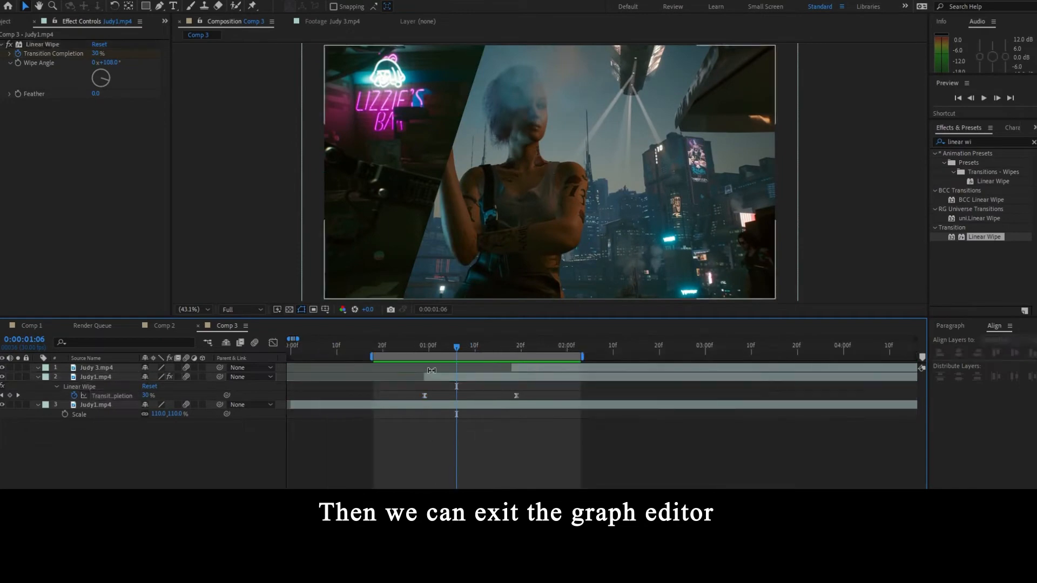
{"action": "left_click_drag", "start_coordinate": [445, 346], "coordinate": [427, 350]}
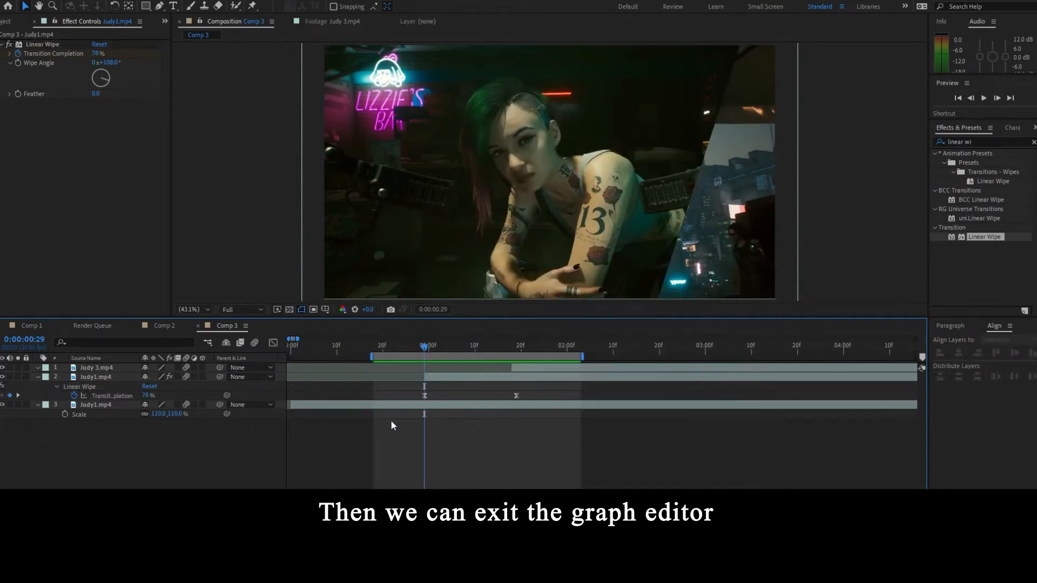
- Create a null object, place it directly below the Judy 3.mp4 layer and collapse the second clip's properties
{"action": "right_click", "coordinate": [392, 426]}
{"action": "mouse_move", "coordinate": [420, 297]}
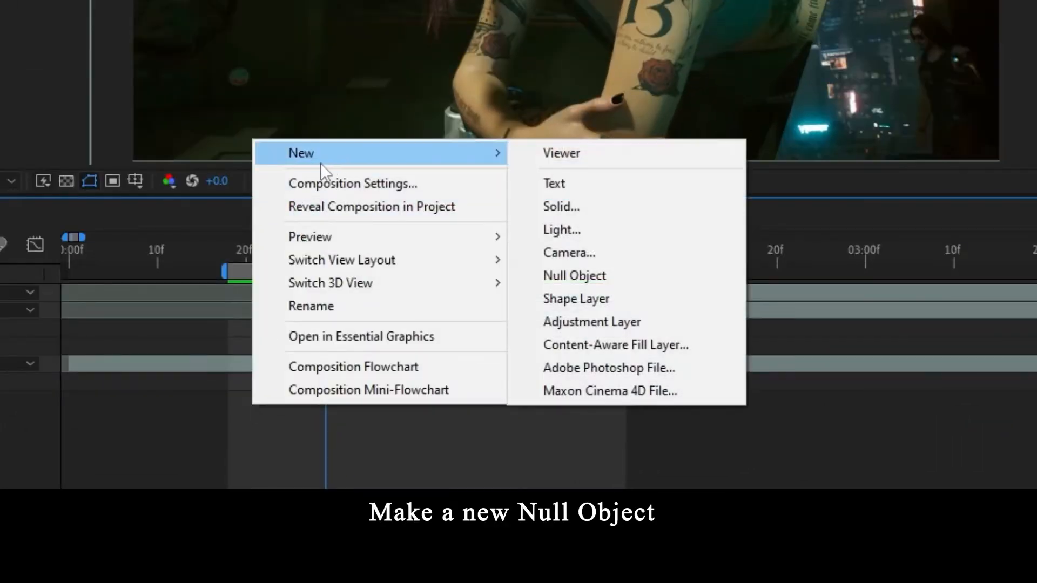
{"action": "left_click", "coordinate": [551, 281]}
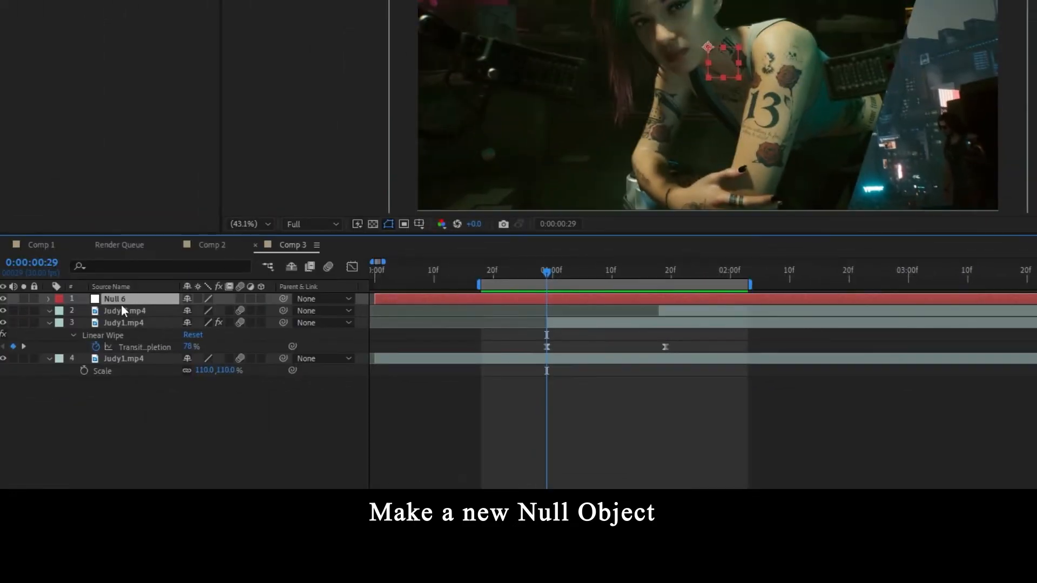
{"action": "mouse_move", "coordinate": [123, 311]}
{"action": "left_mouse_down"}
{"action": "mouse_move", "coordinate": [111, 330]}
{"action": "mouse_move", "coordinate": [117, 319]}
{"action": "left_mouse_up"}
{"action": "left_click", "coordinate": [49, 323]}
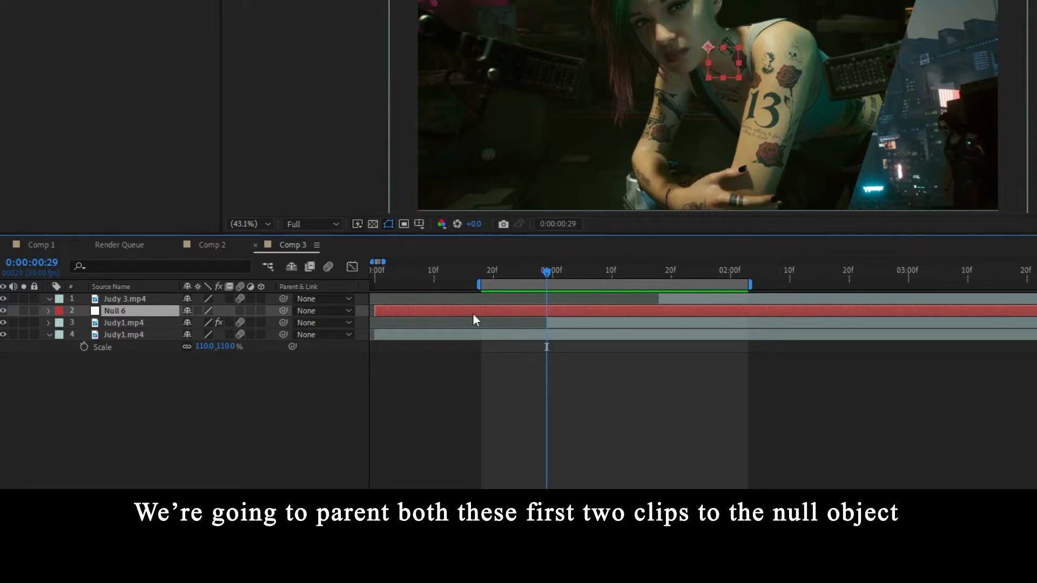
- Parent both Judy1.mp4 layers to the null object and deselect them
{"action": "left_click", "coordinate": [144, 323]}
{"action": "left_click", "coordinate": [139, 336], "text": "shift"}
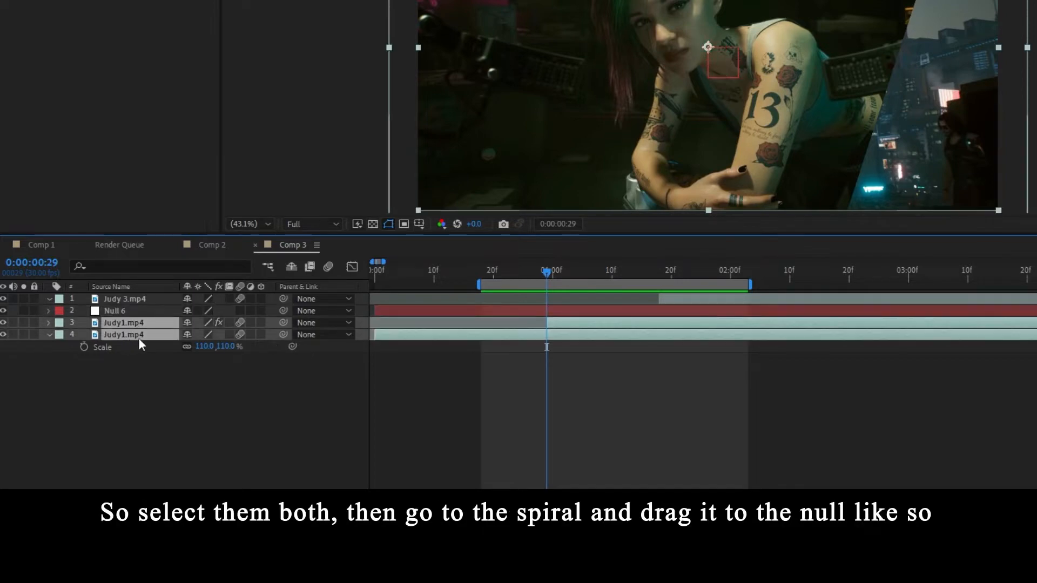
{"action": "left_click_drag", "start_coordinate": [283, 322], "coordinate": [196, 284]}
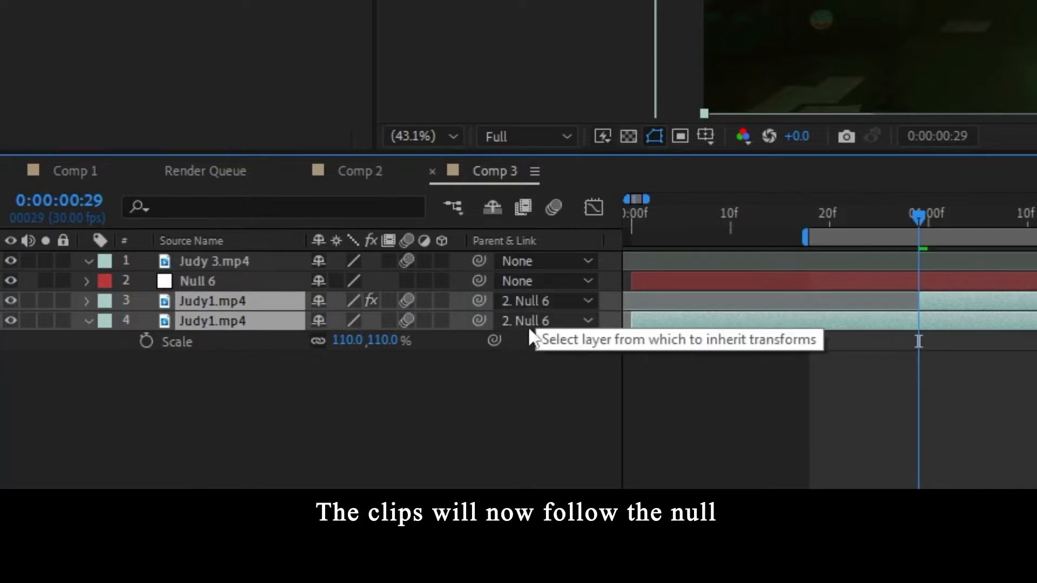
{"action": "left_click", "coordinate": [736, 438]}
{"action": "mouse_move", "coordinate": [917, 215]}
{"action": "left_mouse_down"}
{"action": "mouse_move", "coordinate": [870, 218]}
{"action": "mouse_move", "coordinate": [920, 227]}
{"action": "left_mouse_up"}
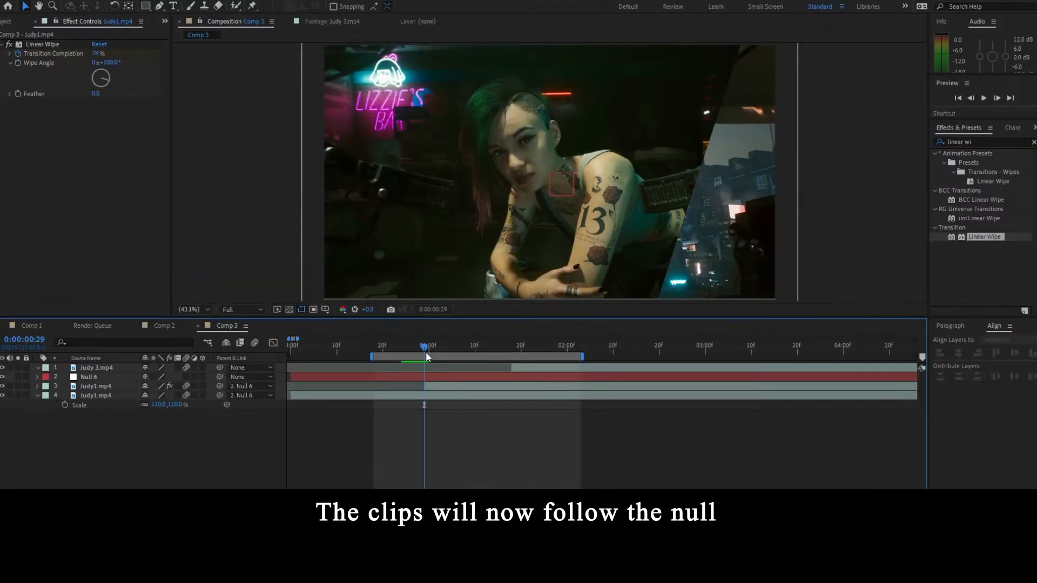
- Show the second clip's position and shift it horizontally to an X Position of about 515, so its visible part is off screen
{"action": "left_click", "coordinate": [951, 301]}
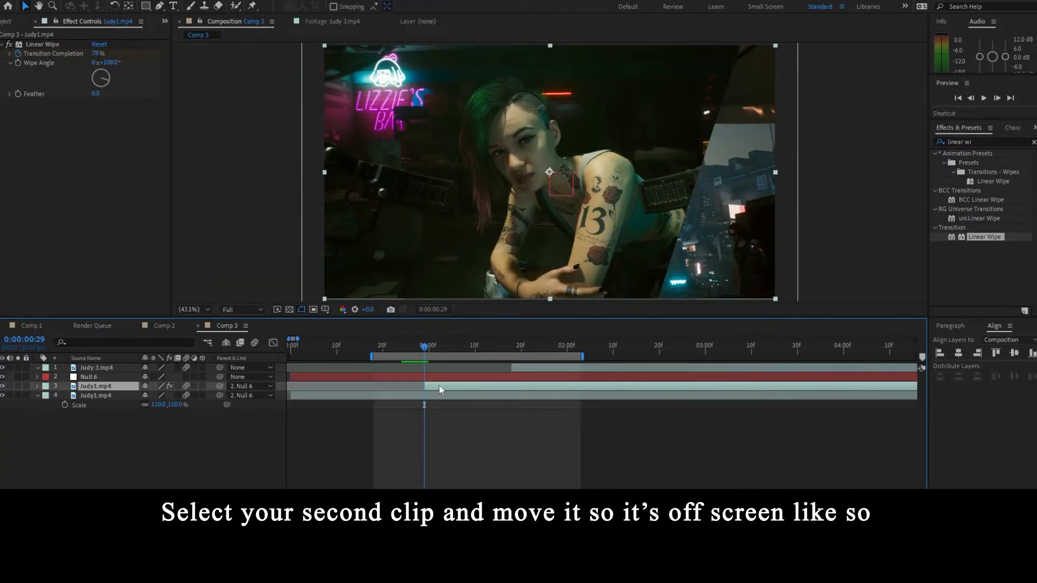
{"action": "key", "text": "p"}
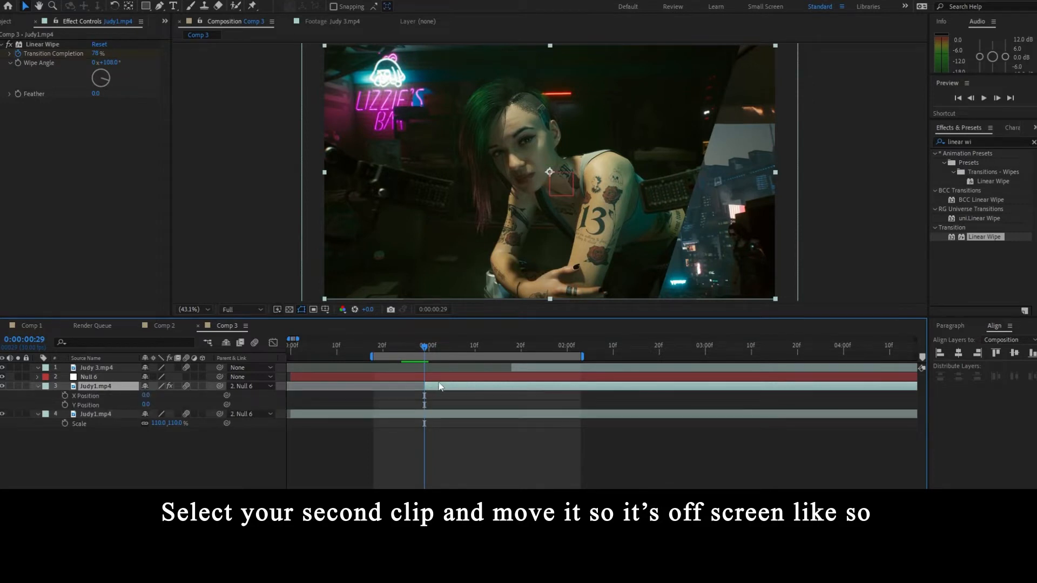
{"action": "left_click_drag", "start_coordinate": [675, 259], "coordinate": [795, 259]}
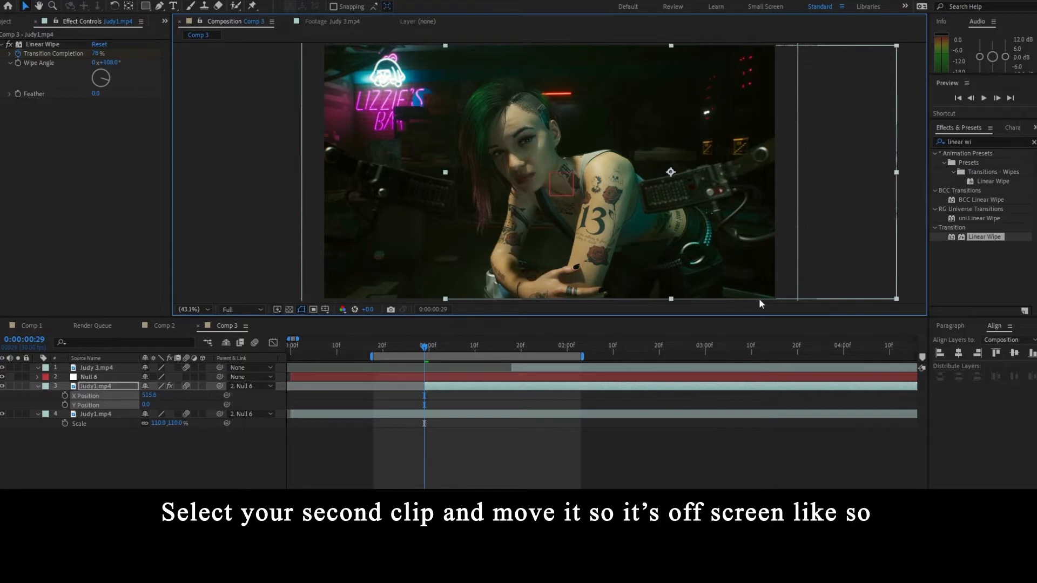
- Show the null object's Position and keyframe it so the two keyframes sit at about 0:00:00:22 and 0:00:01:08
{"action": "left_click", "coordinate": [397, 377]}
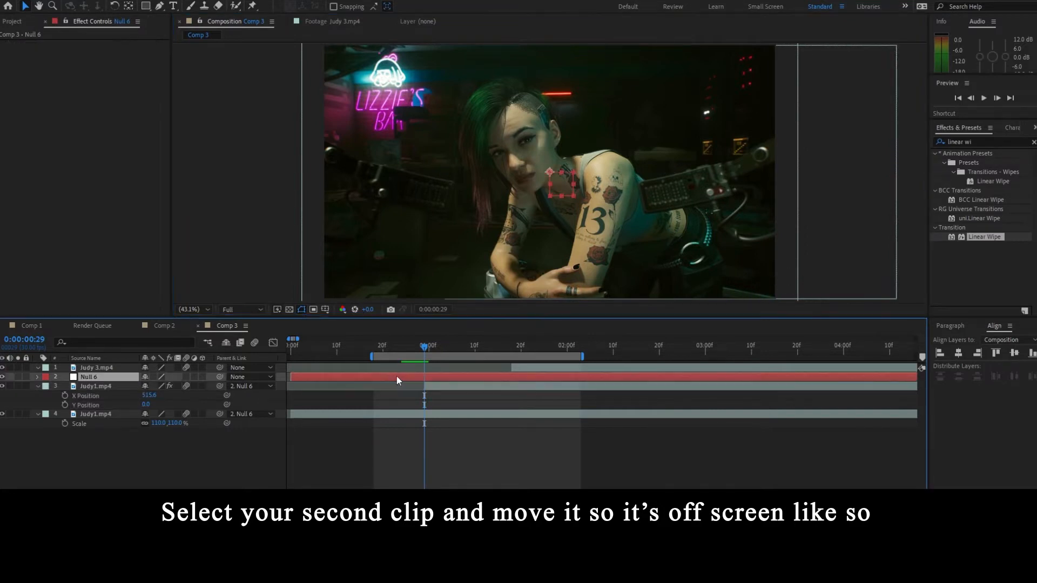
{"action": "key", "text": "p"}
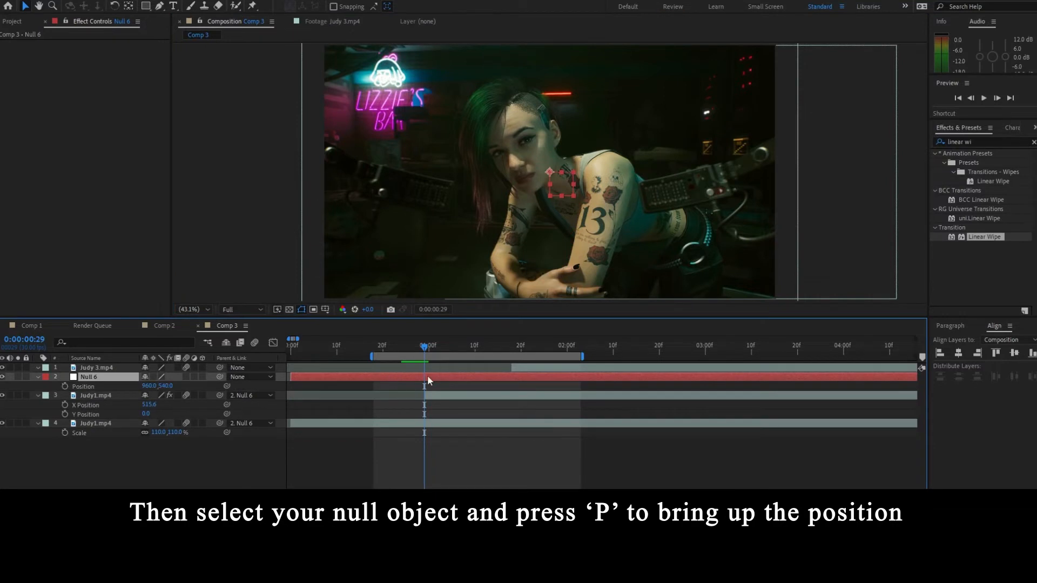
{"action": "left_click", "coordinate": [66, 387]}
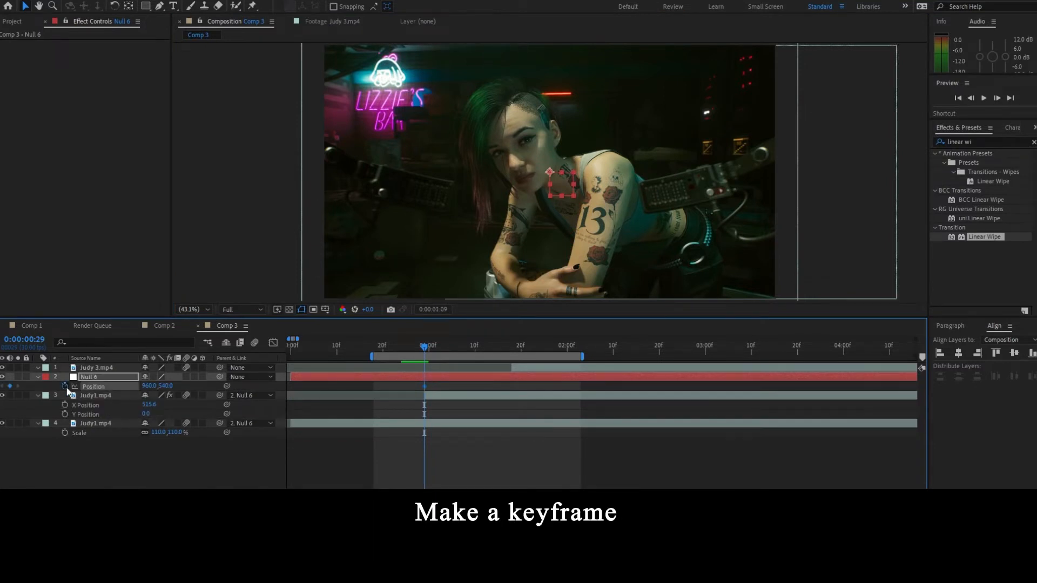
{"action": "key", "text": "shift+Page_Down"}
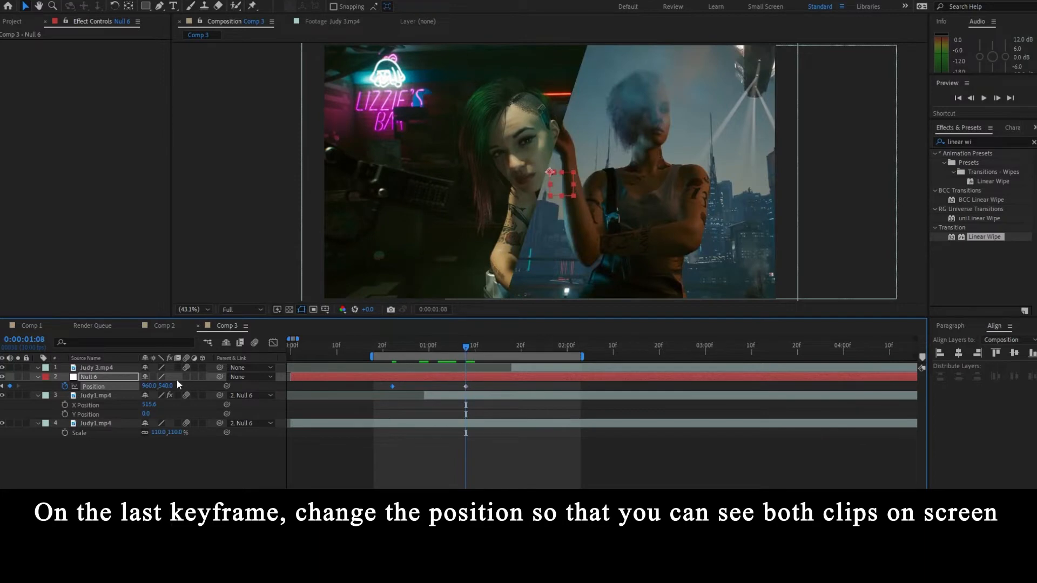
- At the last keyframe, shift the null horizontally so both clips are on screen, and set the second clip's X Position to about 934
{"action": "left_click_drag", "start_coordinate": [148, 387], "coordinate": [278, 386]}
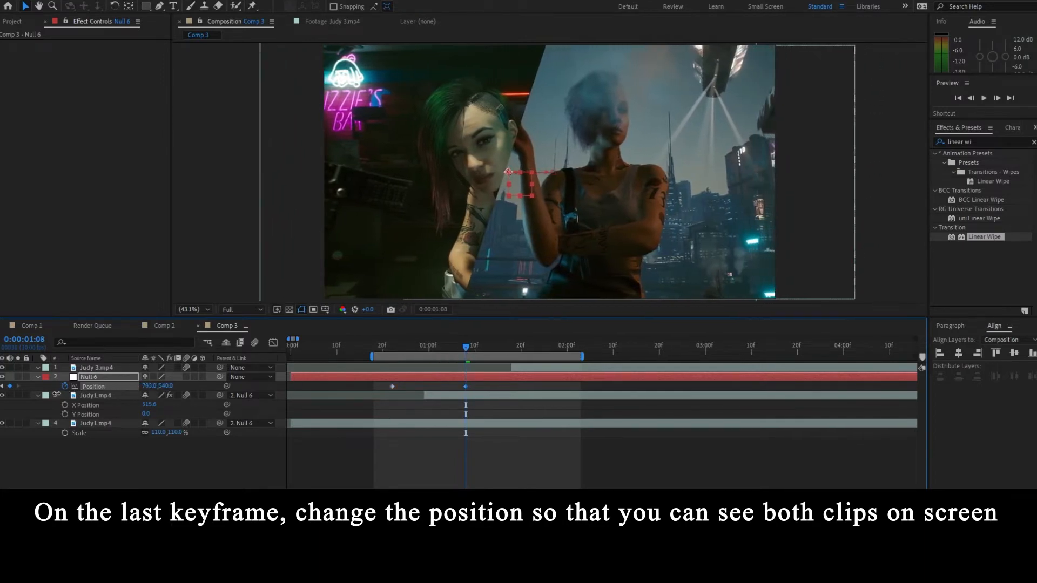
{"action": "left_click_drag", "start_coordinate": [56, 395], "coordinate": [1, 394]}
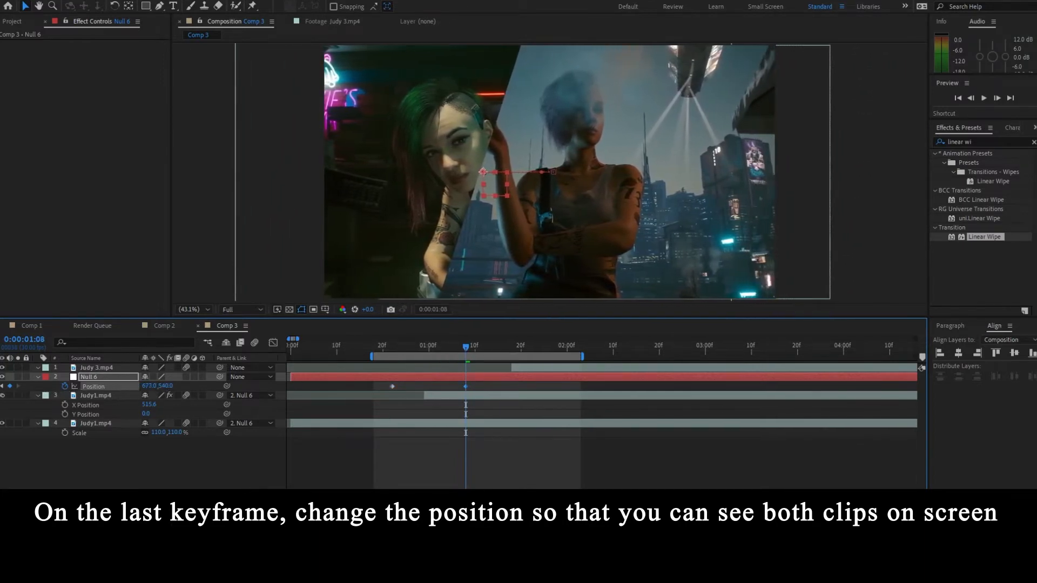
{"action": "left_click", "coordinate": [486, 395]}
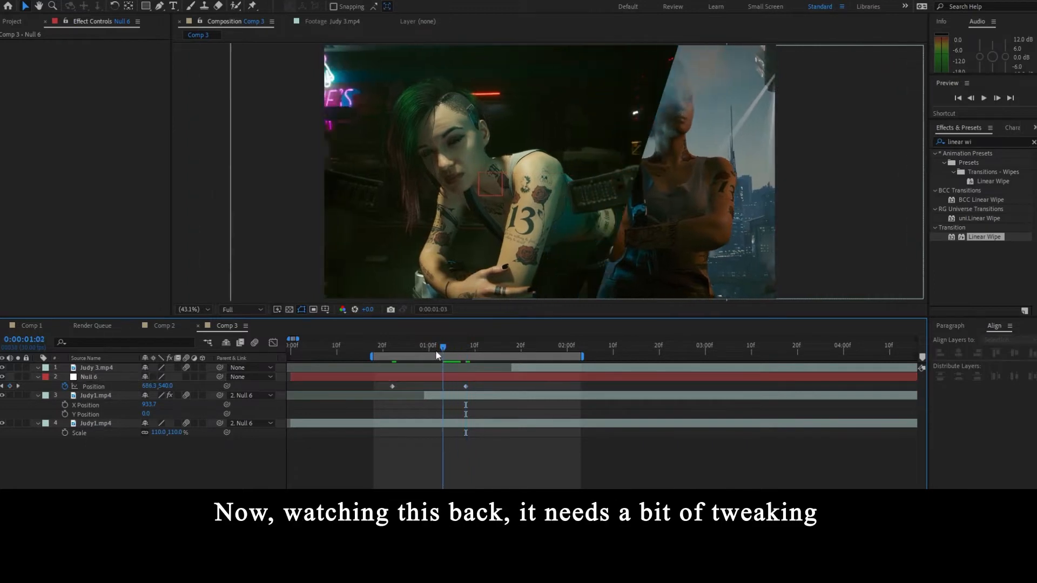
- Apply Motion Tile to the first clip with Output Width and Output Height at 300 and Mirror Edges enabled
{"action": "mouse_move", "coordinate": [435, 350]}
{"action": "left_mouse_down"}
{"action": "mouse_move", "coordinate": [375, 355]}
{"action": "mouse_move", "coordinate": [439, 353]}
{"action": "mouse_move", "coordinate": [423, 354]}
{"action": "left_mouse_up"}
{"action": "left_click", "coordinate": [431, 425]}
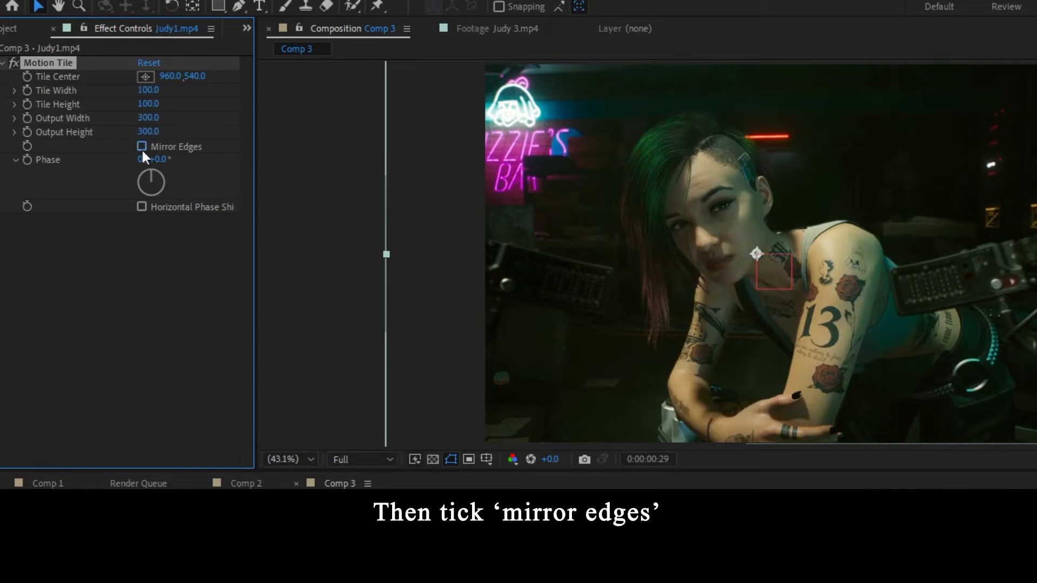
{"action": "left_click", "coordinate": [141, 147]}
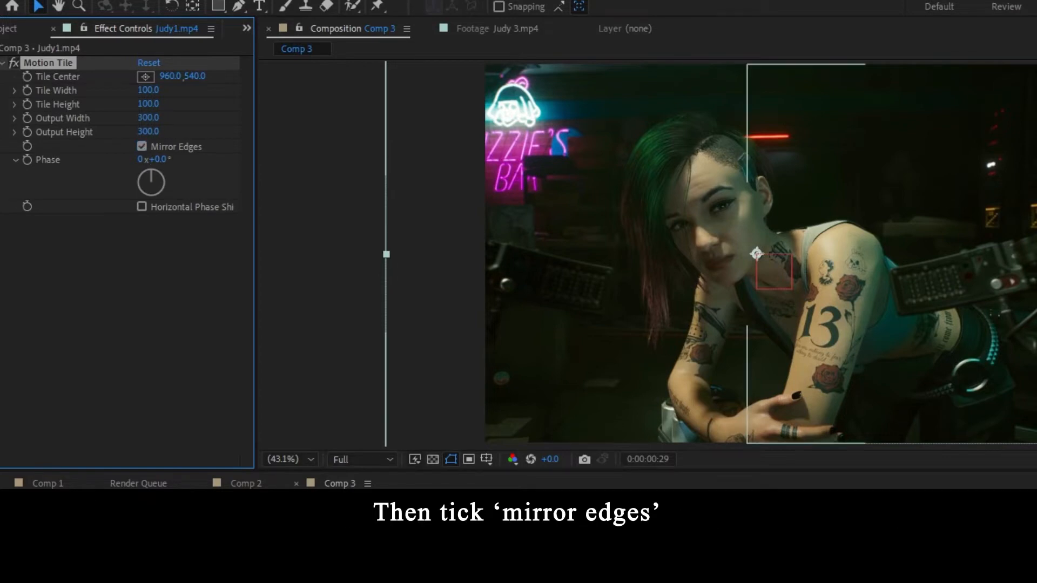
{"action": "scroll", "coordinate": [853, 289], "scroll_direction": "up", "scroll_amount": 1}
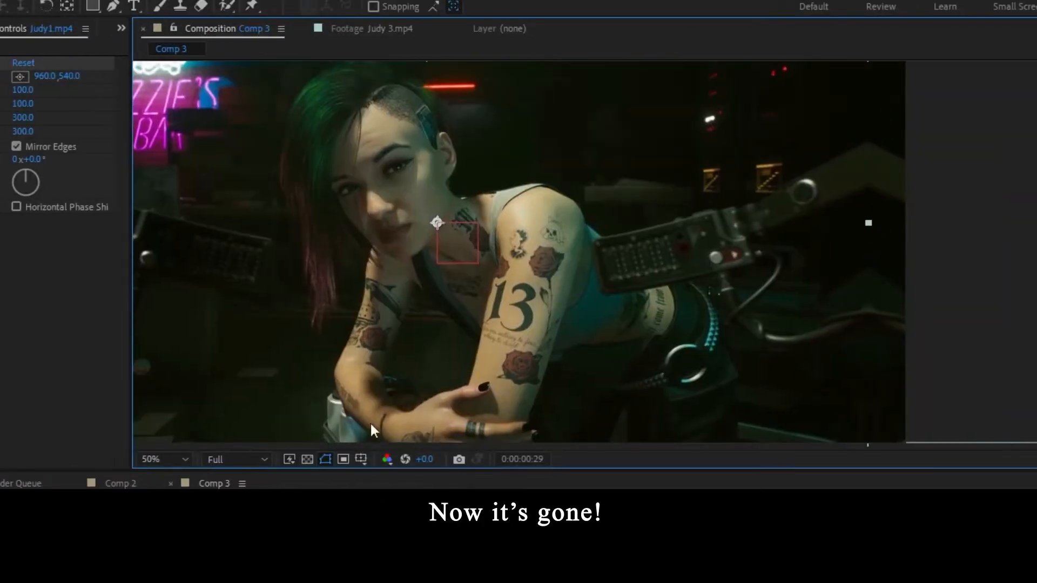
{"action": "left_click", "coordinate": [177, 462]}
{"action": "left_click", "coordinate": [170, 476]}
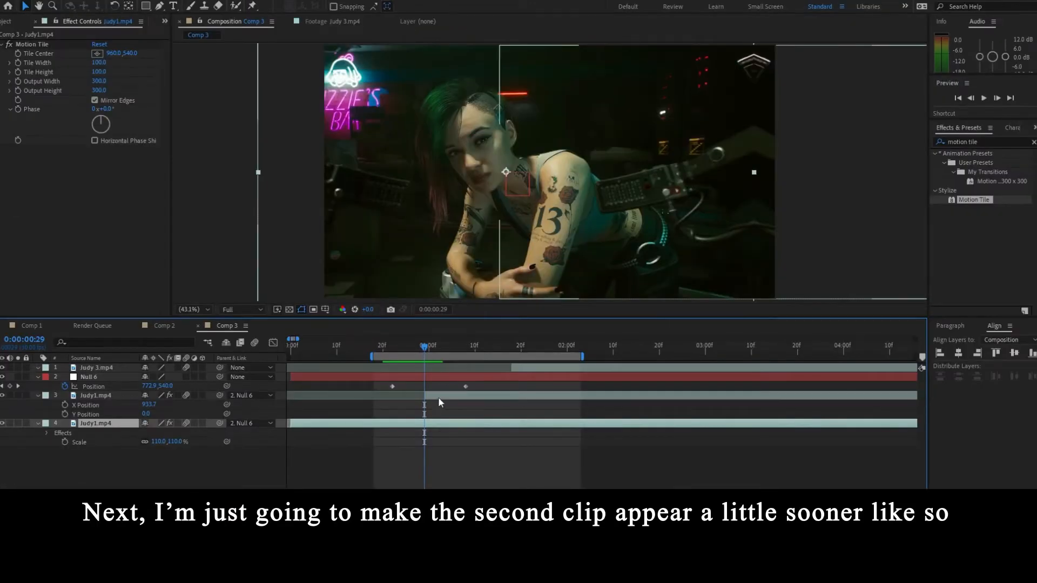
- Start the second clip one frame earlier, at 0:00:00:28, and preview the transition with the composition's motion blur enabled
{"action": "left_click_drag", "start_coordinate": [440, 396], "coordinate": [437, 398]}
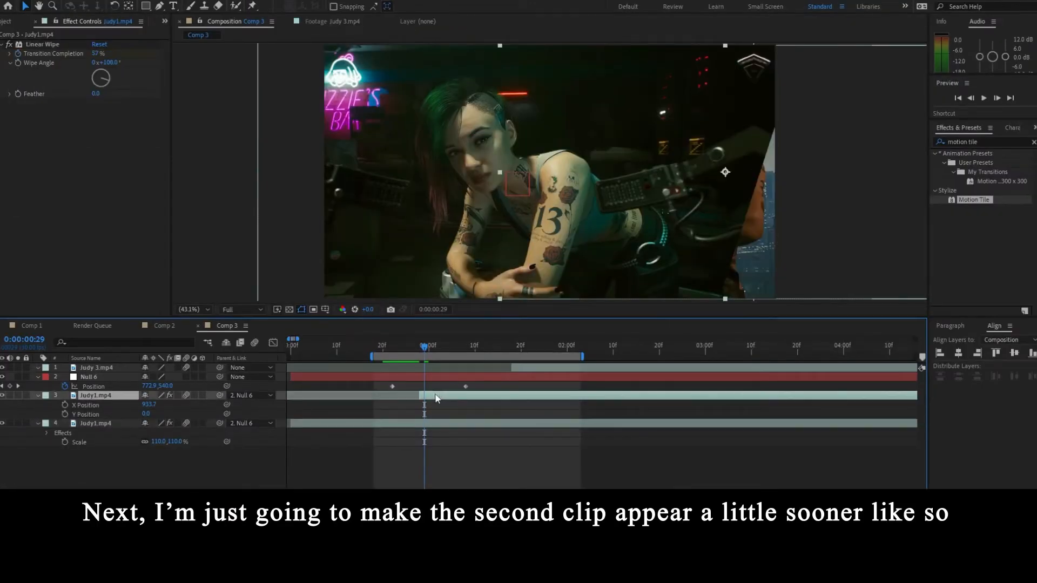
{"action": "mouse_move", "coordinate": [426, 348]}
{"action": "left_mouse_down"}
{"action": "mouse_move", "coordinate": [396, 351]}
{"action": "mouse_move", "coordinate": [408, 348]}
{"action": "left_mouse_up"}
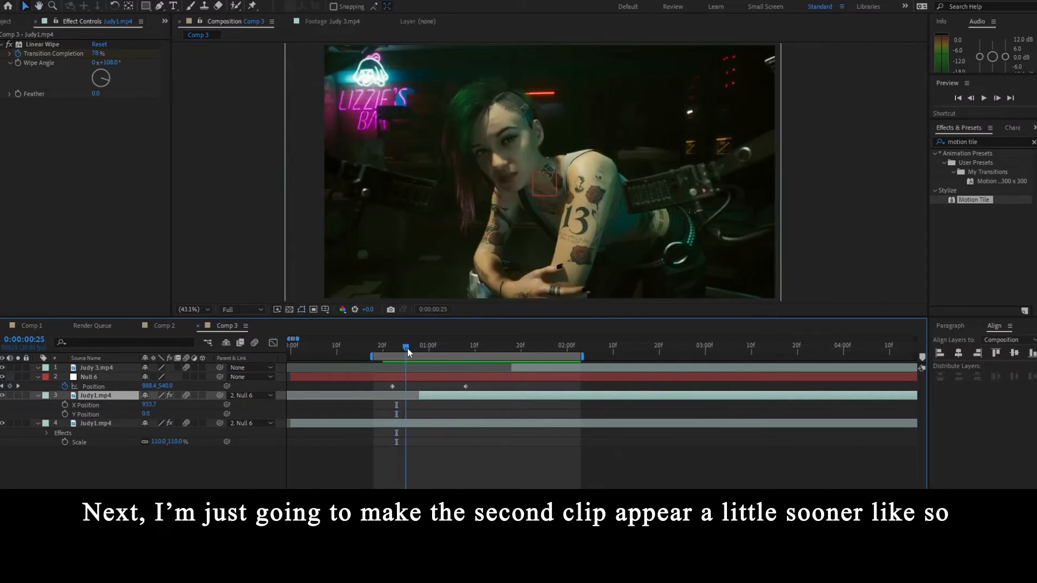
{"action": "left_click", "coordinate": [255, 344]}
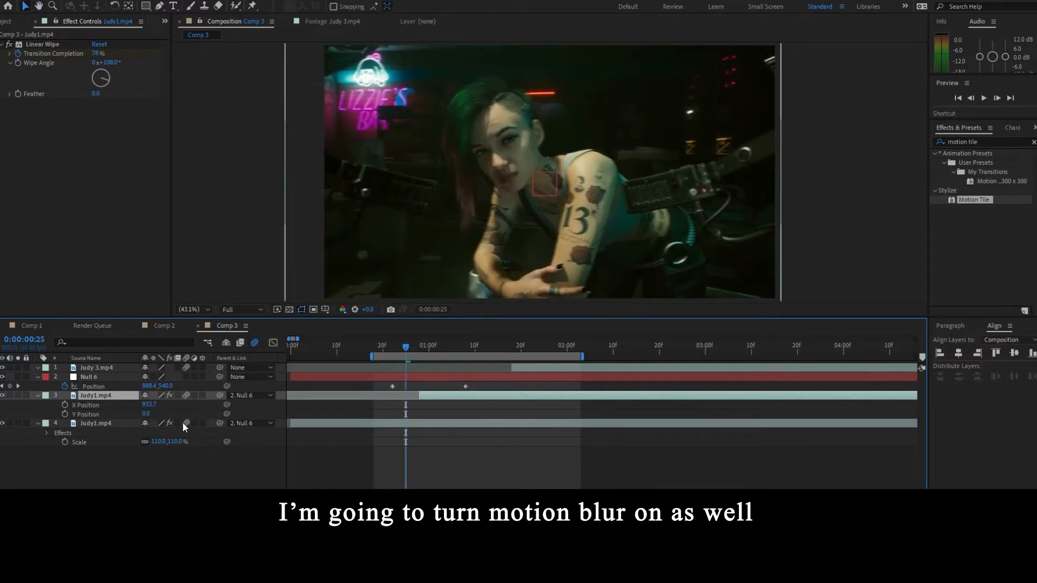
{"action": "left_click", "coordinate": [403, 455]}
{"action": "key", "text": "space"}
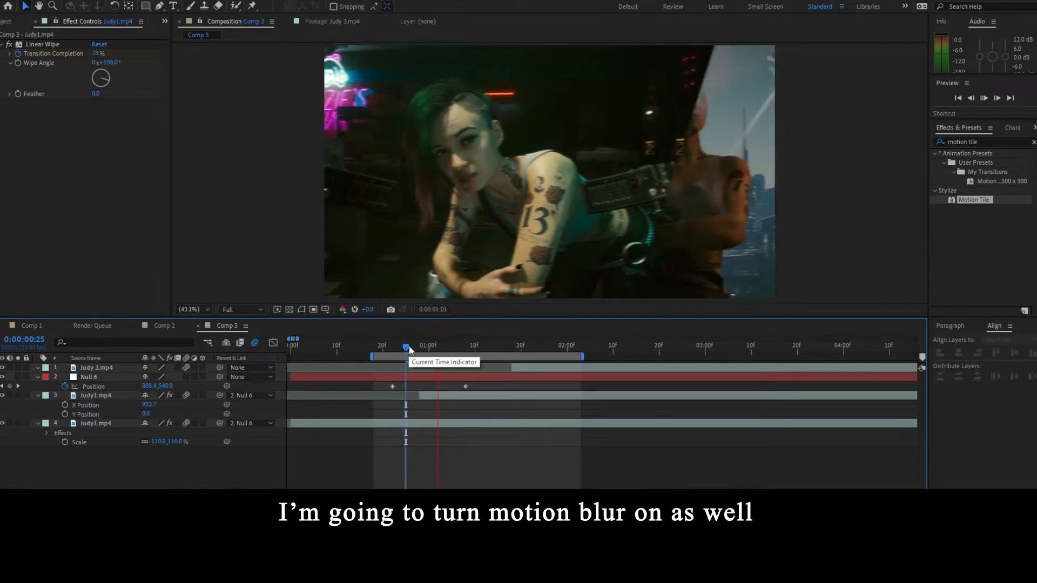
{"action": "left_click", "coordinate": [437, 347]}
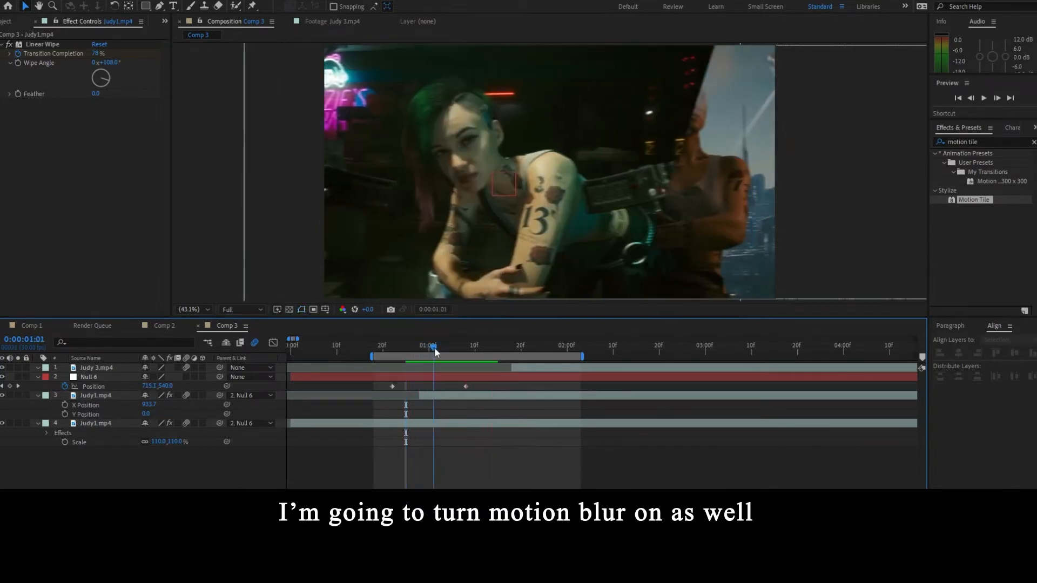
- Move the second clip's last Transition Completion keyframe to 0:00:01:12 and apply Easy Ease to the null's Position keyframes
{"action": "left_click", "coordinate": [471, 395]}
{"action": "key", "text": "u"}
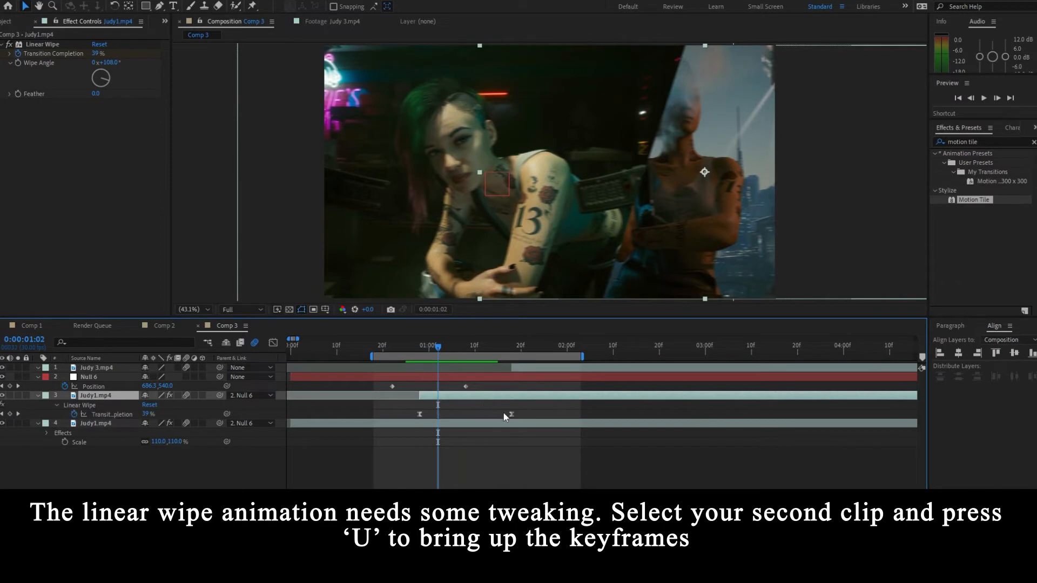
{"action": "left_click_drag", "start_coordinate": [504, 414], "coordinate": [371, 391]}
{"action": "key", "text": "F9"}
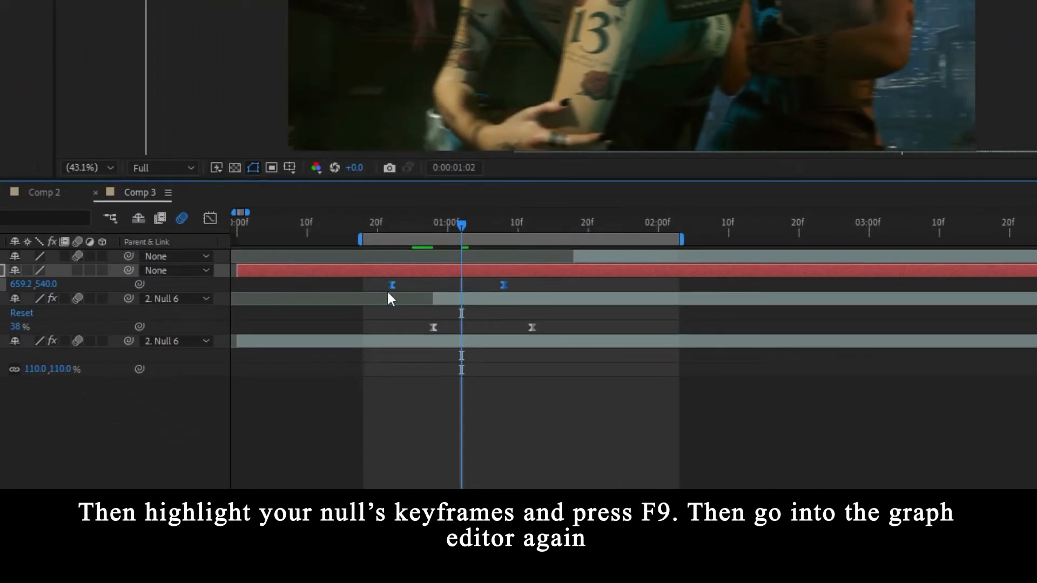
- Show the null's Position as a speed graph and shape it into a sharp central peak with slow ends
{"action": "left_click", "coordinate": [212, 225]}
{"action": "left_click", "coordinate": [543, 475]}
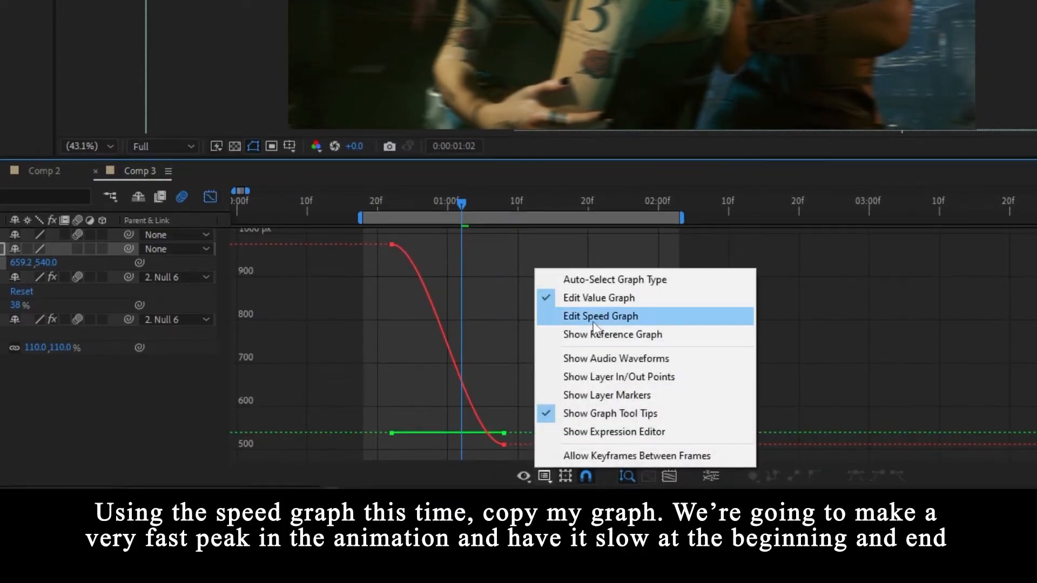
{"action": "left_click", "coordinate": [609, 325]}
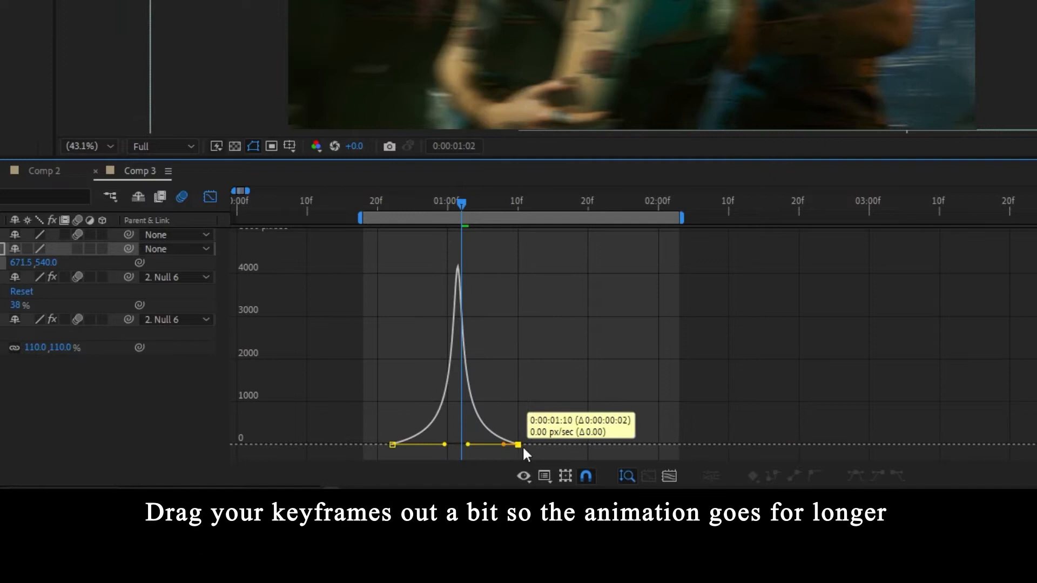
- Spread the null's Position keyframes to 0:00:00:19 and 0:00:01:12, soften the speed peak and leave the graph editor
{"action": "left_click_drag", "start_coordinate": [523, 445], "coordinate": [533, 444]}
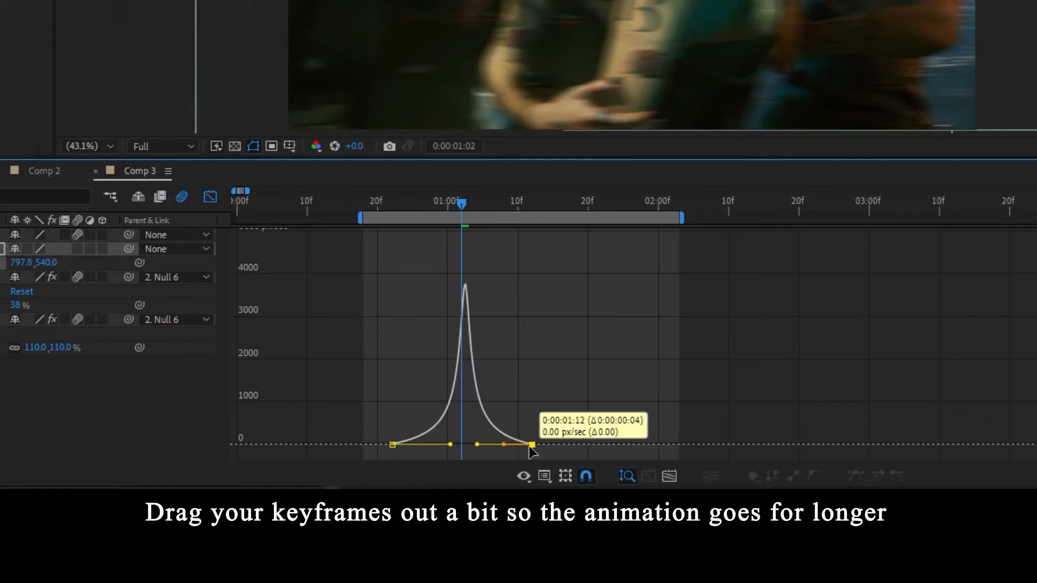
{"action": "left_click_drag", "start_coordinate": [377, 446], "coordinate": [370, 446]}
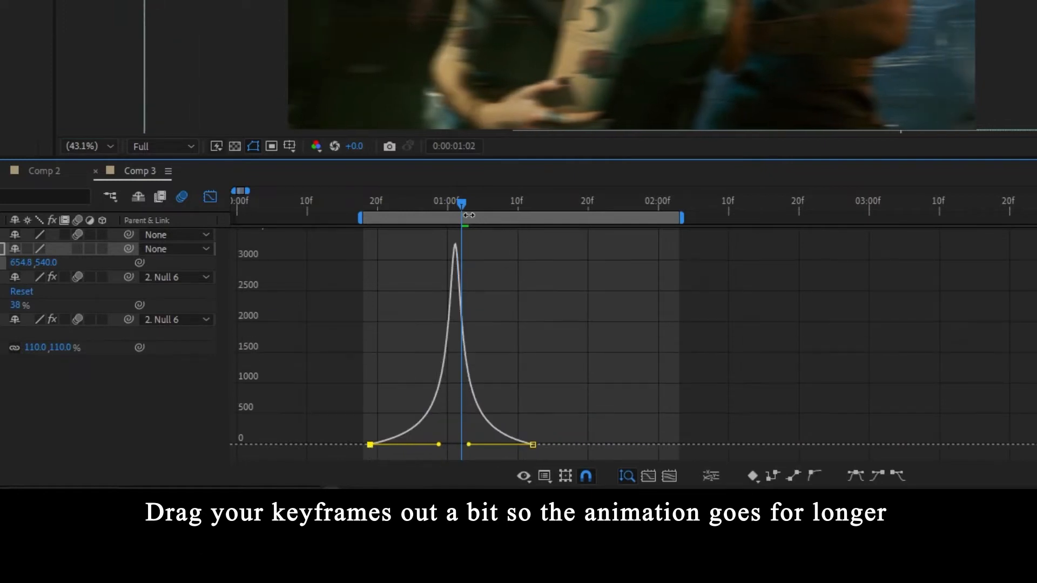
{"action": "left_click_drag", "start_coordinate": [460, 203], "coordinate": [378, 209]}
{"action": "key", "text": "space"}
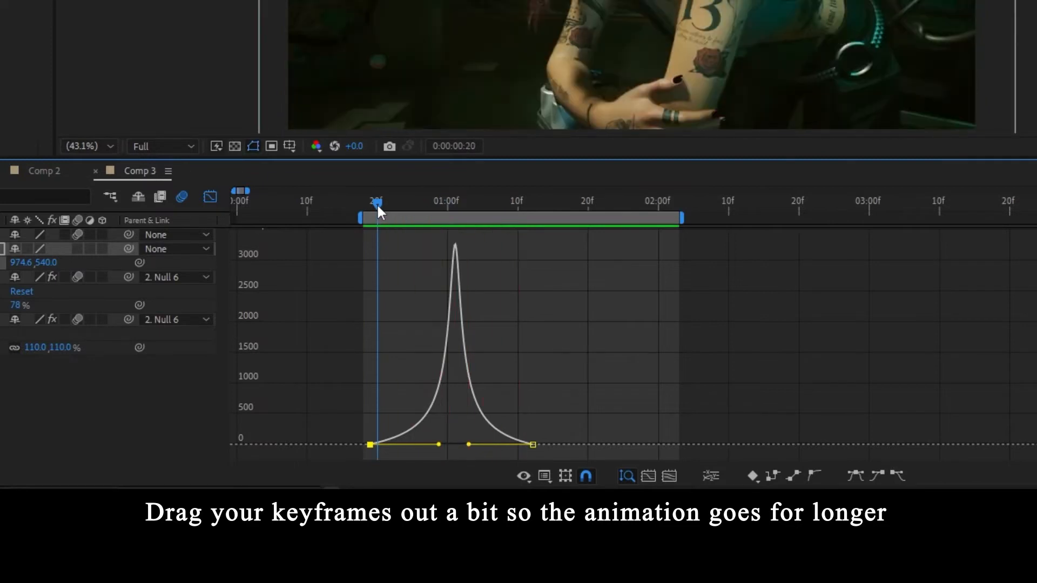
{"action": "left_click_drag", "start_coordinate": [482, 445], "coordinate": [421, 444]}
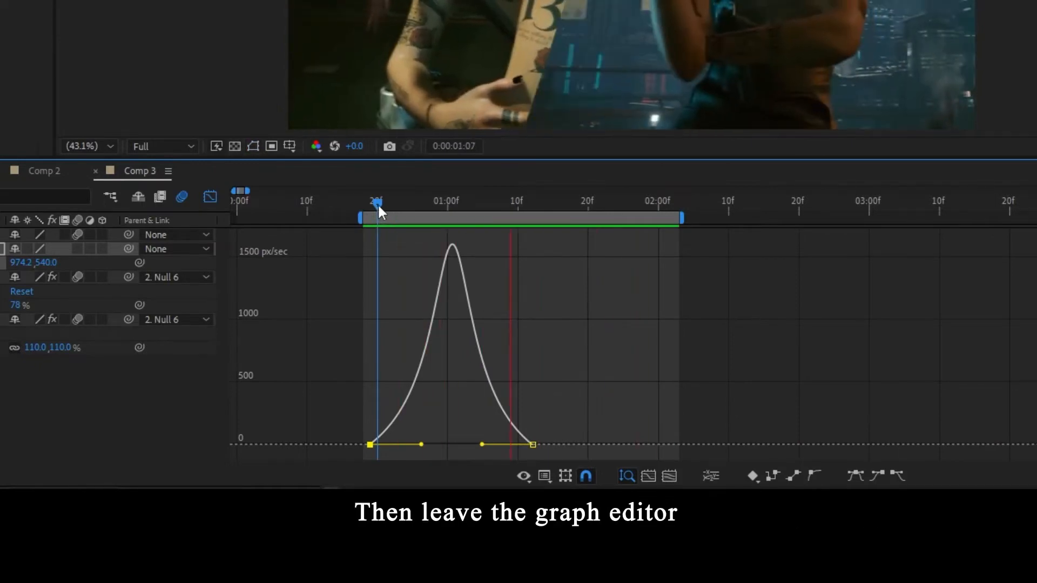
{"action": "left_click", "coordinate": [210, 196]}
- Place the playhead at 0:00:01:18 and apply the Linear Wipe transition effect to the Judy 3.mp4 clip
{"action": "left_click_drag", "start_coordinate": [394, 218], "coordinate": [556, 241]}
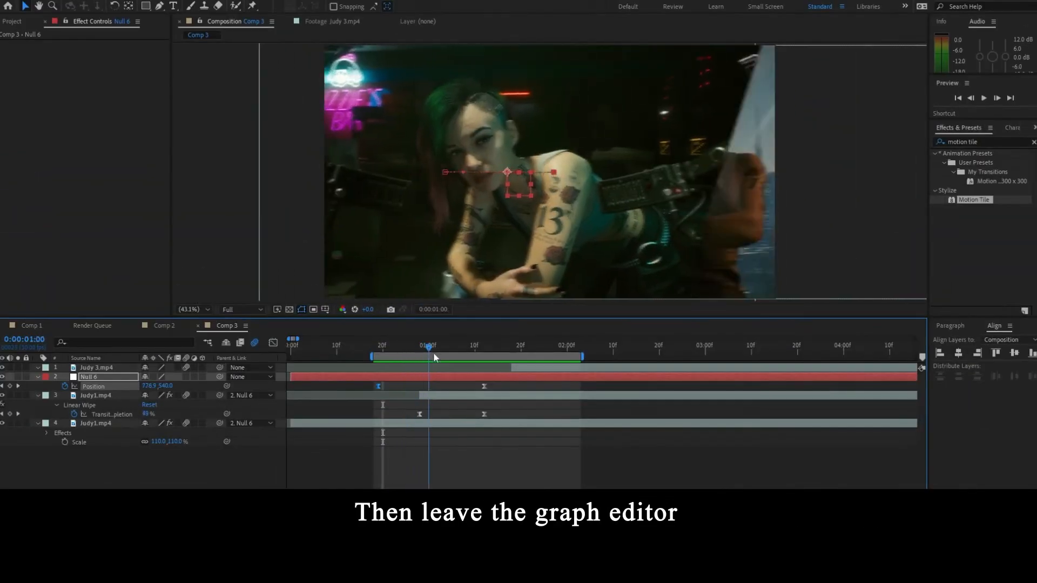
{"action": "left_click_drag", "start_coordinate": [505, 364], "coordinate": [513, 365]}
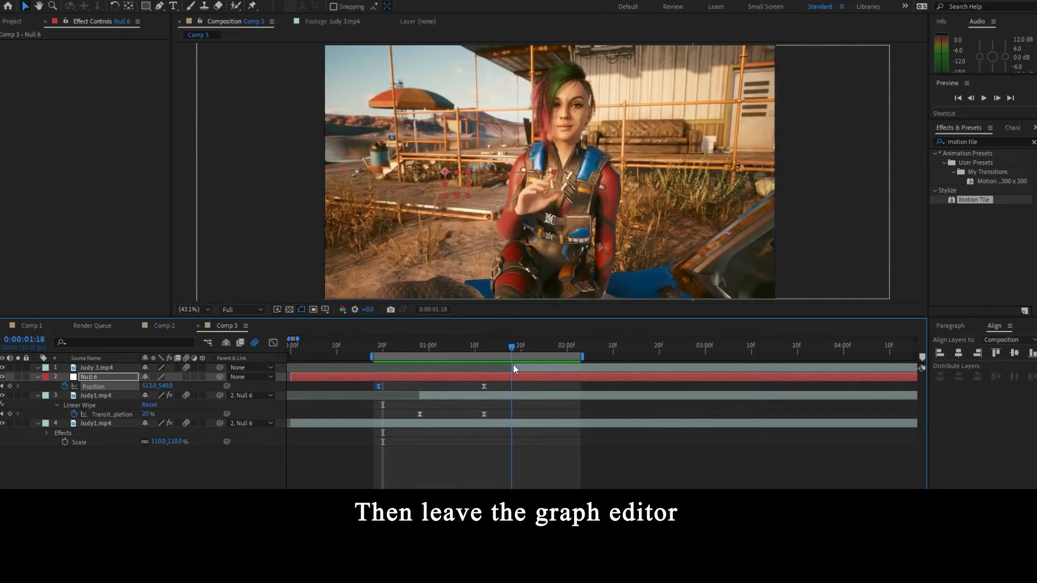
{"action": "left_click", "coordinate": [522, 367]}
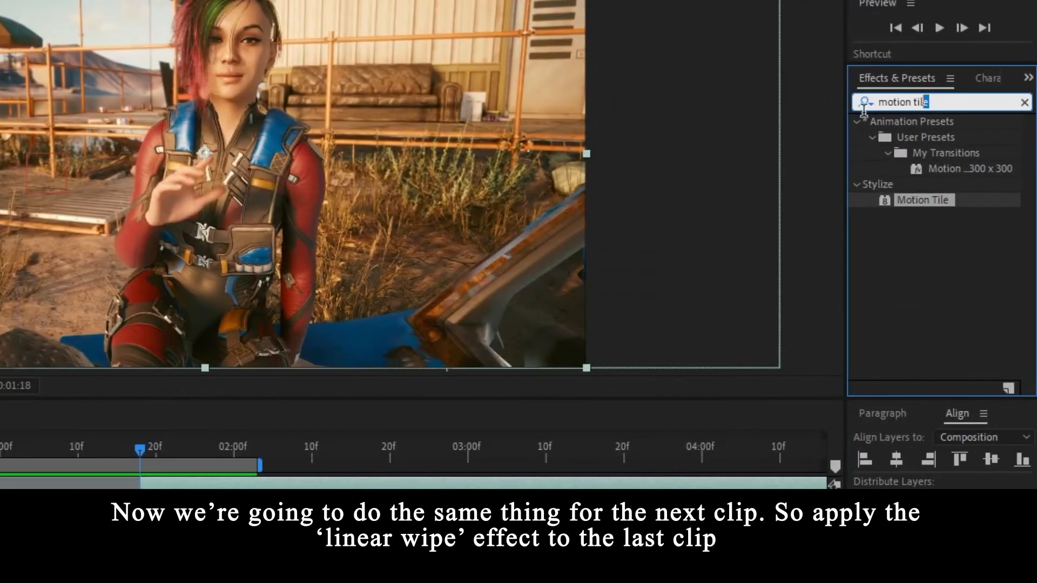
{"action": "left_click", "coordinate": [1012, 144]}
{"action": "type", "text": "l"}
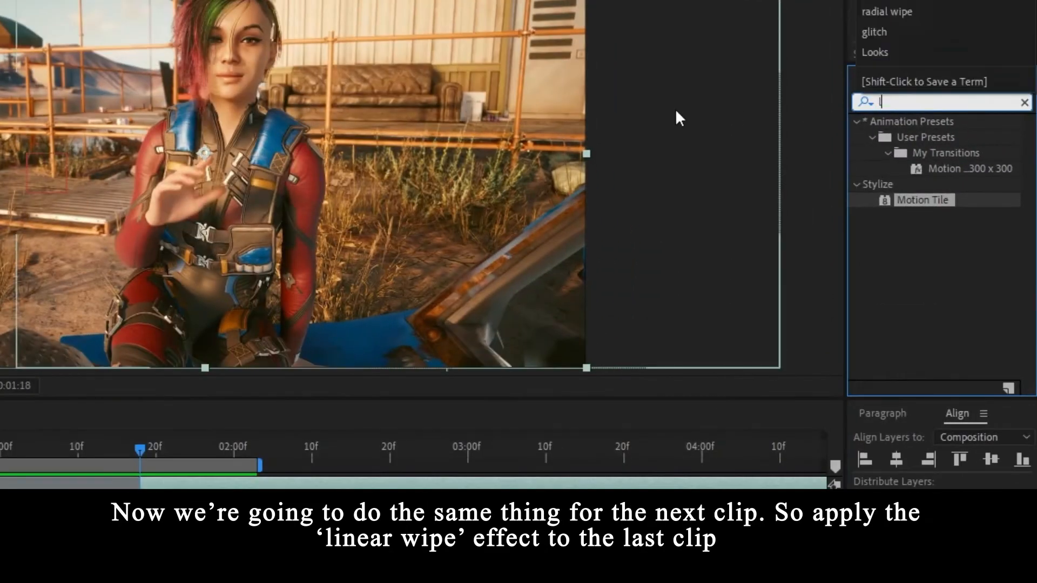
{"action": "type", "text": "inear wipe"}
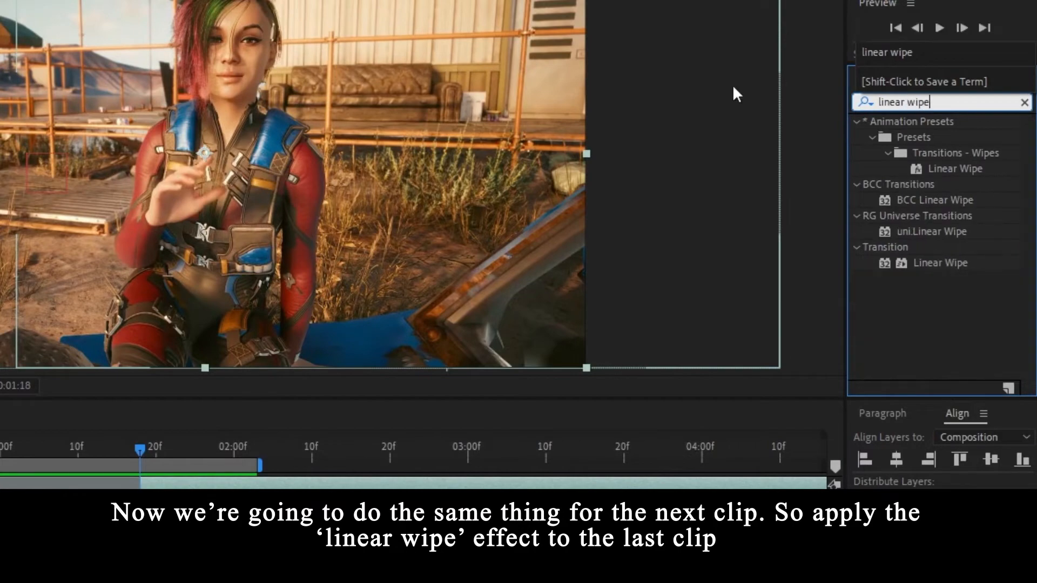
{"action": "left_click", "coordinate": [938, 263]}
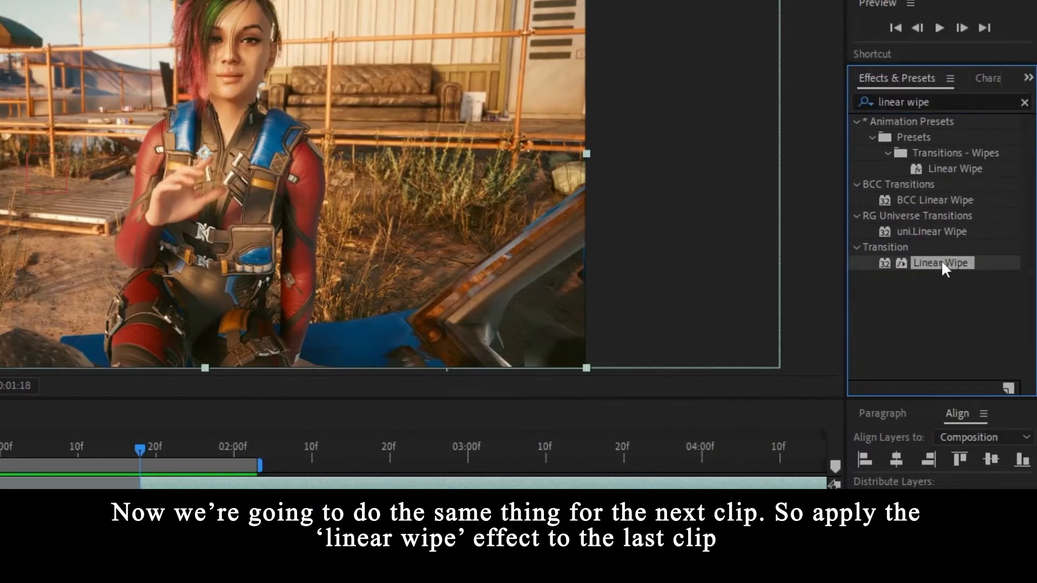
{"action": "left_click_drag", "start_coordinate": [941, 263], "coordinate": [214, 481]}
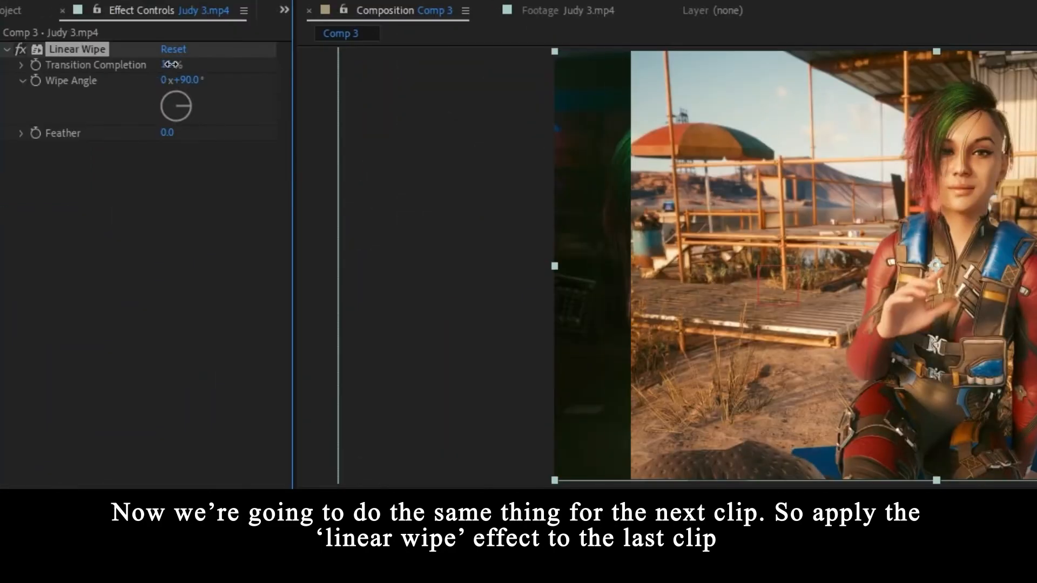
- Set the Judy 3.mp4 Linear Wipe's Wipe Angle to 108° and its Transition Completion to about 39%
{"action": "left_click_drag", "start_coordinate": [172, 64], "coordinate": [179, 70]}
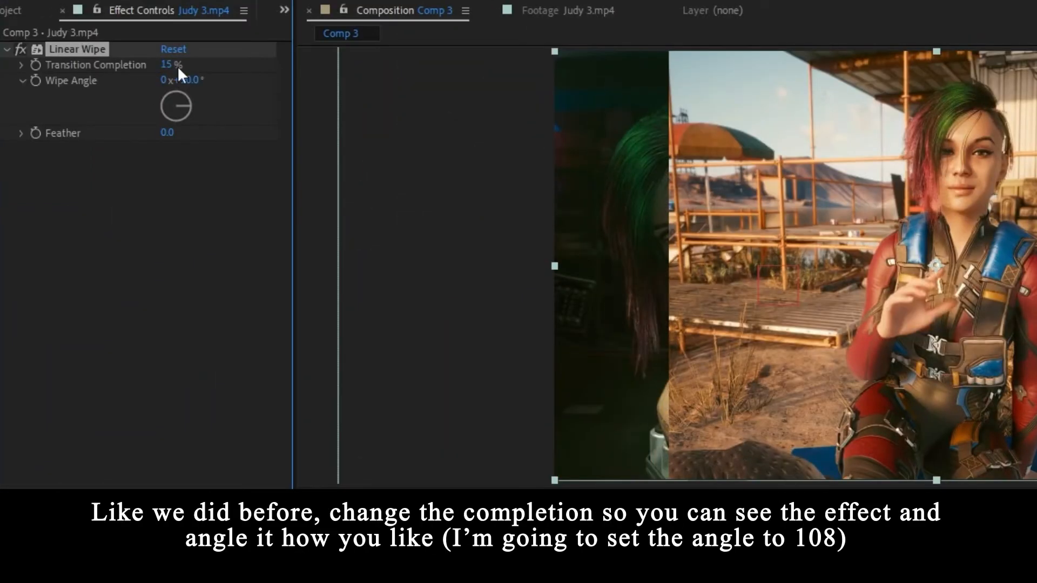
{"action": "left_click", "coordinate": [189, 80]}
{"action": "type", "text": "108"}
{"action": "key", "text": "Return"}
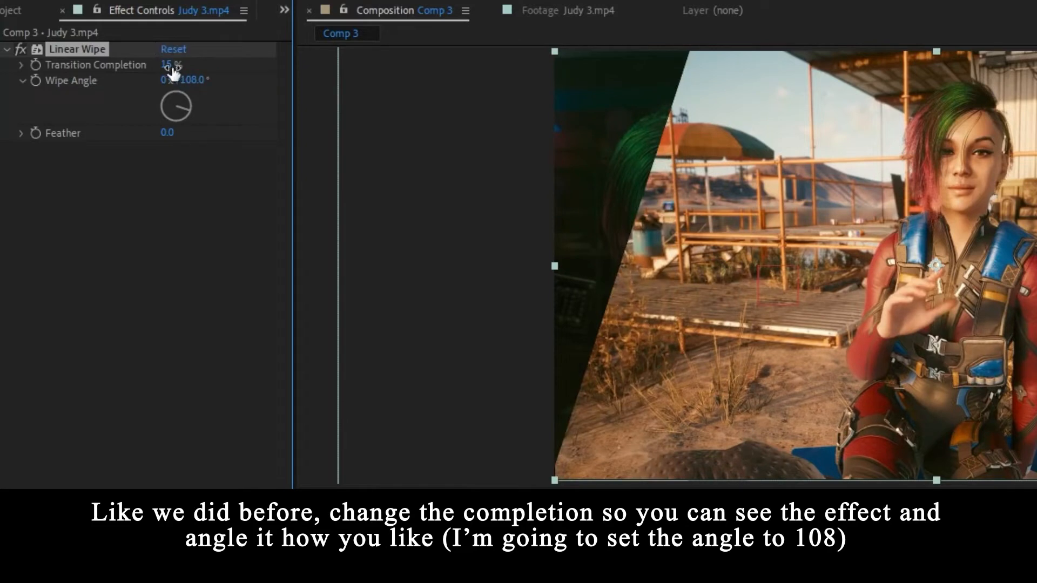
{"action": "left_click_drag", "start_coordinate": [174, 67], "coordinate": [192, 69]}
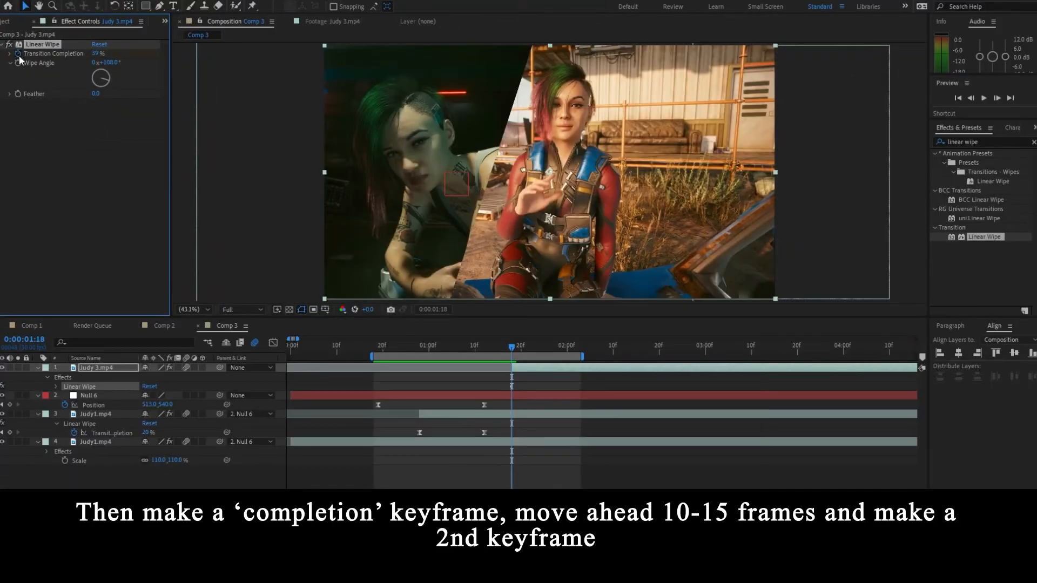
- Add Transition Completion keyframes to the Judy 3.mp4 clip at 0:00:01:18 and 0:00:01:28
{"action": "key", "text": "shift+Page_Down"}
{"action": "key", "text": "u"}
{"action": "key", "text": "u"}
{"action": "left_click", "coordinate": [10, 387]}
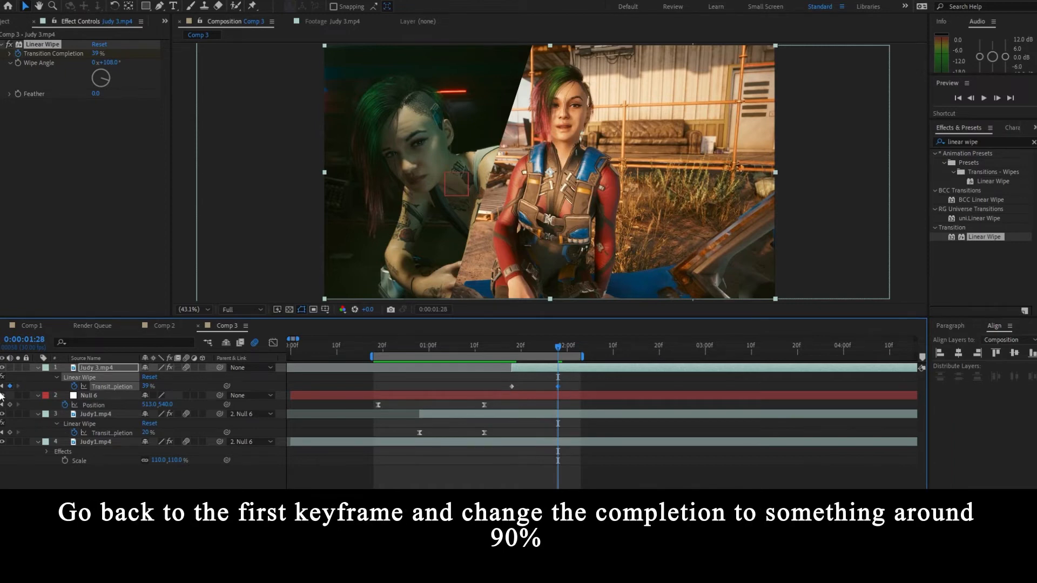
- Set the Transition Completion of the Judy 3.mp4 clip to 89% at its first keyframe and preview the wipe
{"action": "left_click", "coordinate": [2, 387]}
{"action": "left_click_drag", "start_coordinate": [146, 386], "coordinate": [173, 386]}
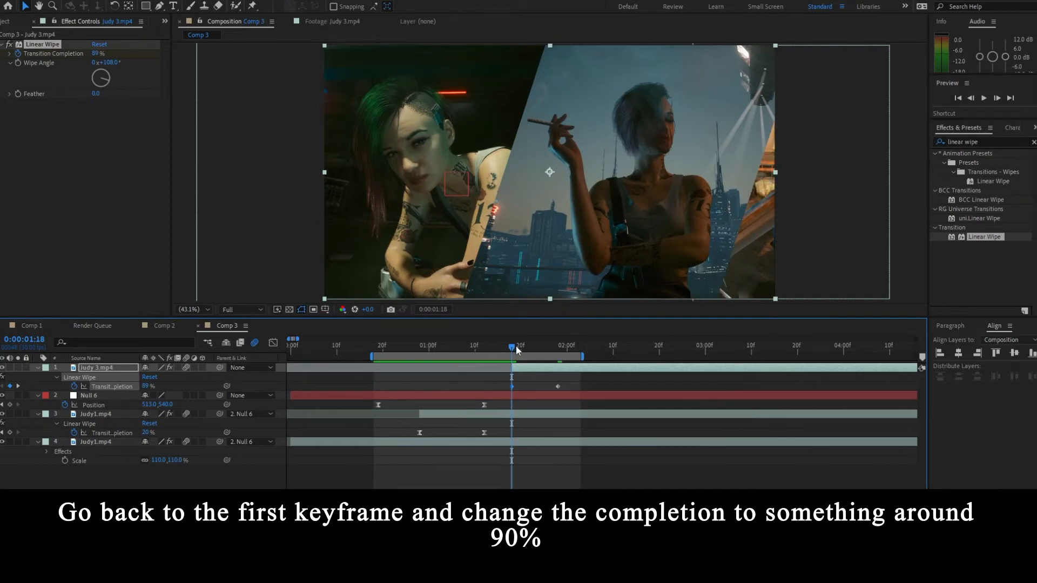
{"action": "left_click_drag", "start_coordinate": [517, 350], "coordinate": [551, 350]}
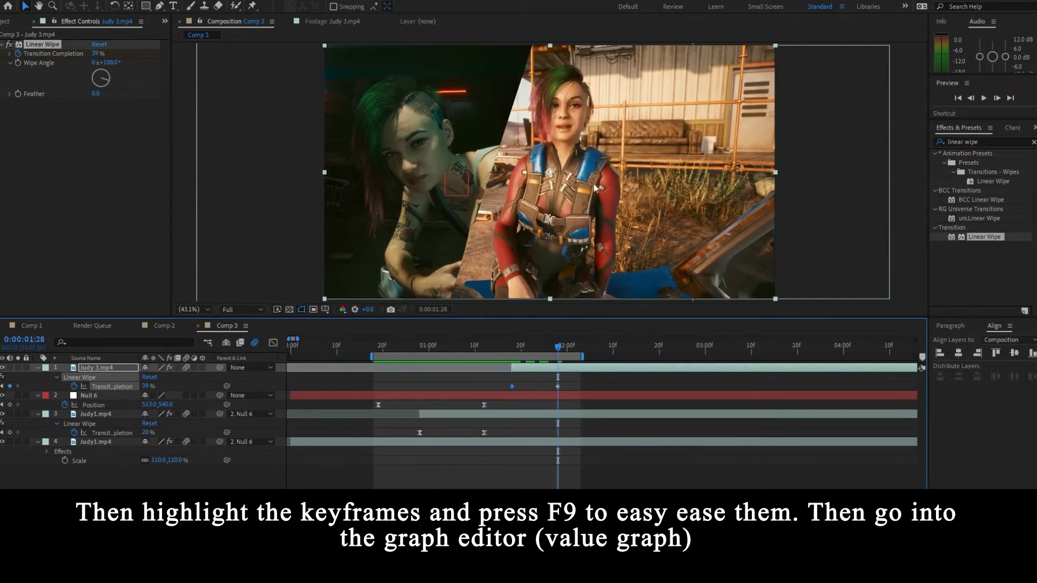
- Easy ease both Transition Completion keyframes of the Judy 3.mp4 clip and show them in the value graph
{"action": "left_click_drag", "start_coordinate": [579, 385], "coordinate": [494, 387]}
{"action": "left_click", "coordinate": [272, 342]}
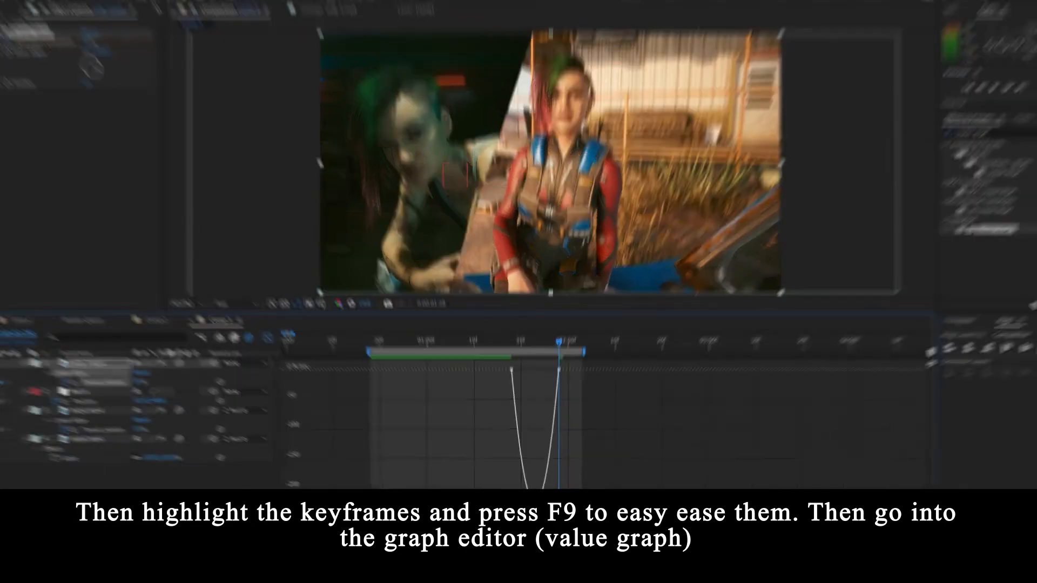
{"action": "left_click", "coordinate": [492, 526]}
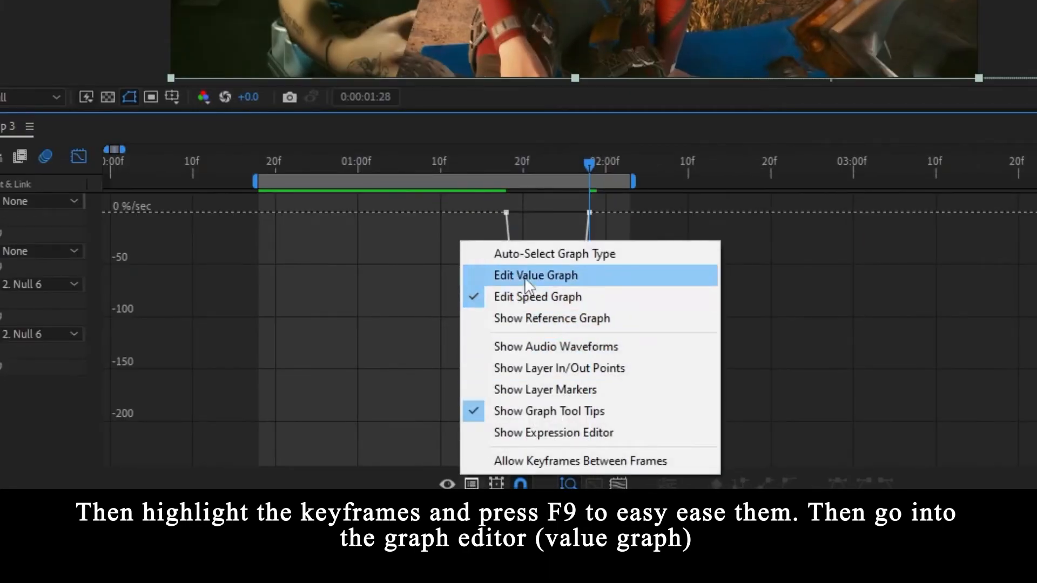
{"action": "left_click", "coordinate": [527, 276]}
- Shape the completion curve to start fast and end slow, extend its last keyframe to about 0:00:02:02, and leave the graph editor
{"action": "left_click_drag", "start_coordinate": [670, 358], "coordinate": [530, 448]}
{"action": "left_click_drag", "start_coordinate": [537, 213], "coordinate": [480, 254]}
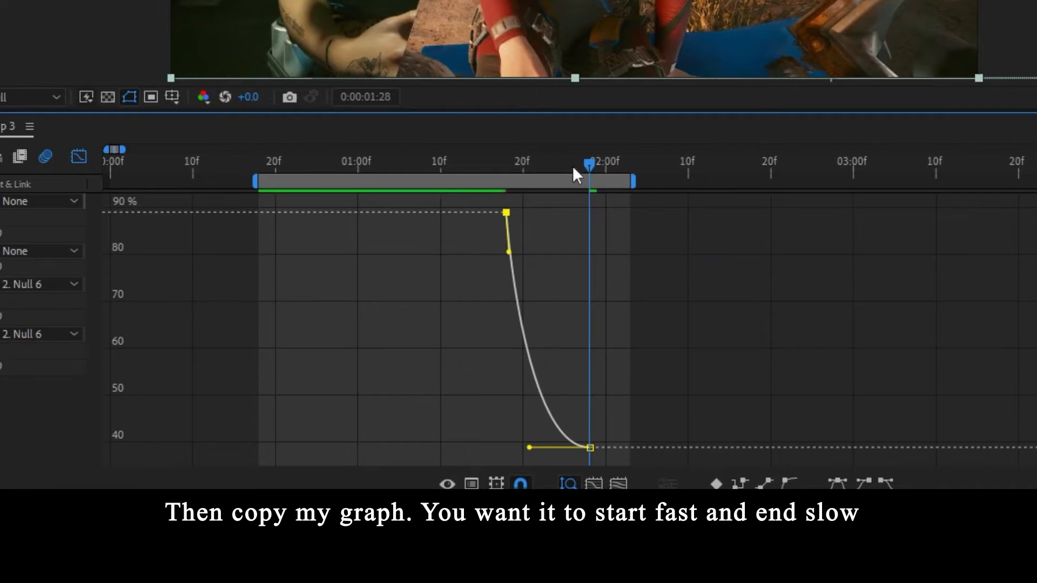
{"action": "mouse_move", "coordinate": [572, 166]}
{"action": "left_mouse_down"}
{"action": "mouse_move", "coordinate": [494, 181]}
{"action": "mouse_move", "coordinate": [573, 181]}
{"action": "left_mouse_up"}
{"action": "left_click_drag", "start_coordinate": [590, 447], "coordinate": [623, 448]}
{"action": "left_click", "coordinate": [90, 162]}
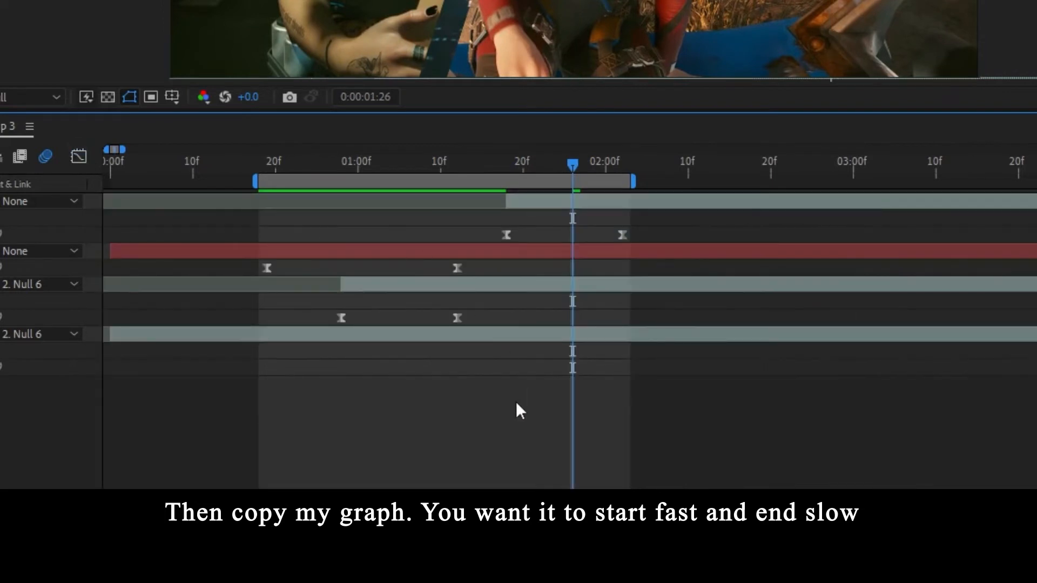
- Add a new null object to Comp 3 and make its layer start at about 0:00:01:13
{"action": "right_click", "coordinate": [472, 394]}
{"action": "mouse_move", "coordinate": [539, 163]}
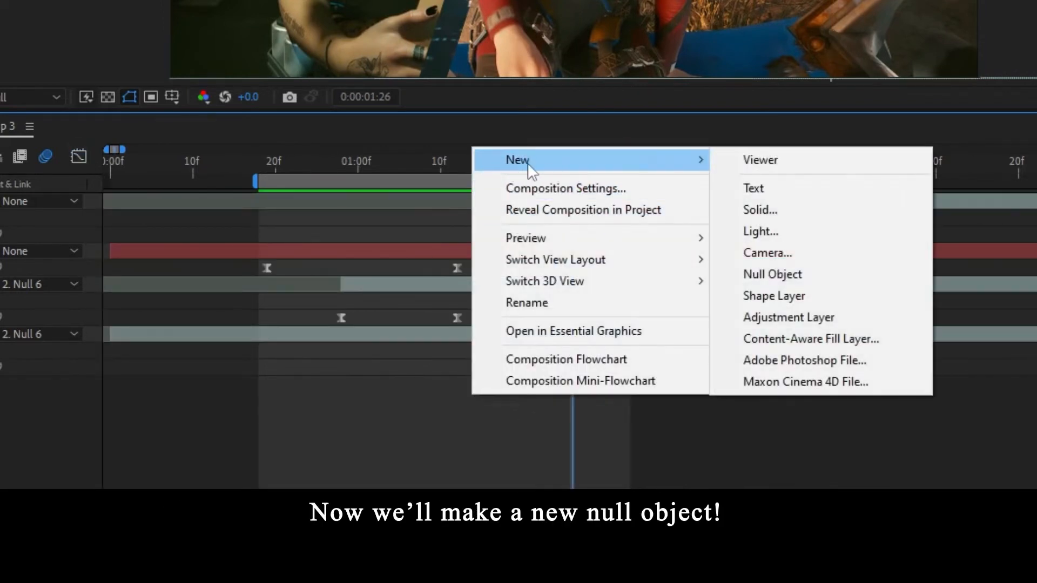
{"action": "left_click", "coordinate": [782, 274]}
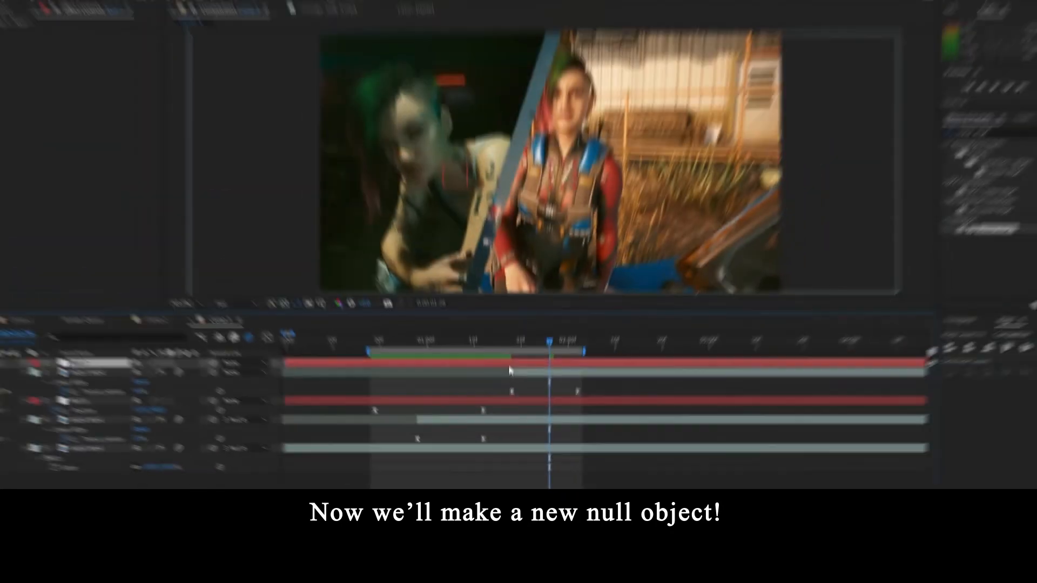
{"action": "left_click", "coordinate": [522, 377]}
{"action": "key", "text": "Delete"}
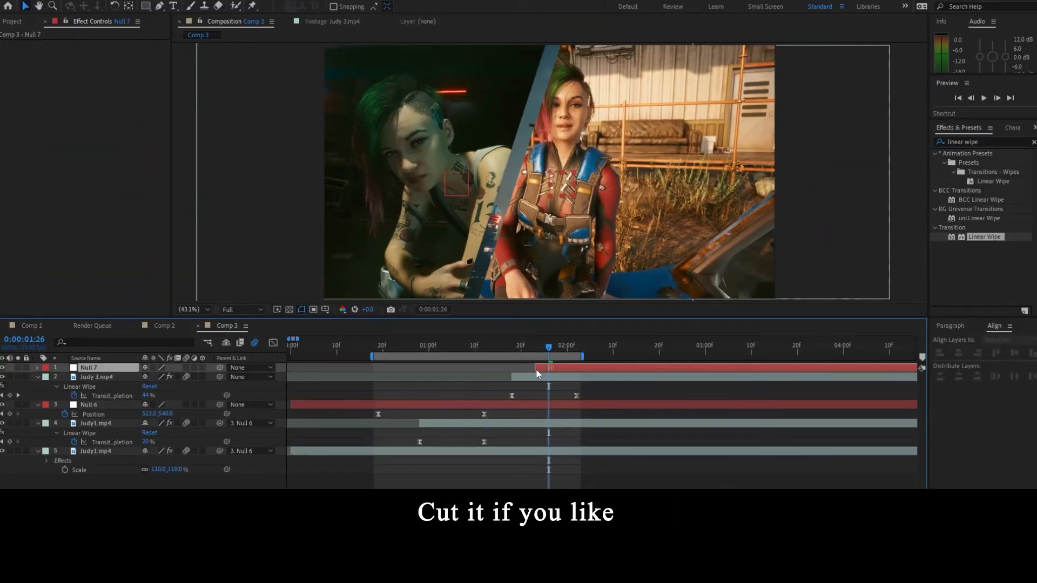
- Parent the Judy 3.mp4 clip and the Null 6 layer to Null 7
{"action": "left_click", "coordinate": [524, 404]}
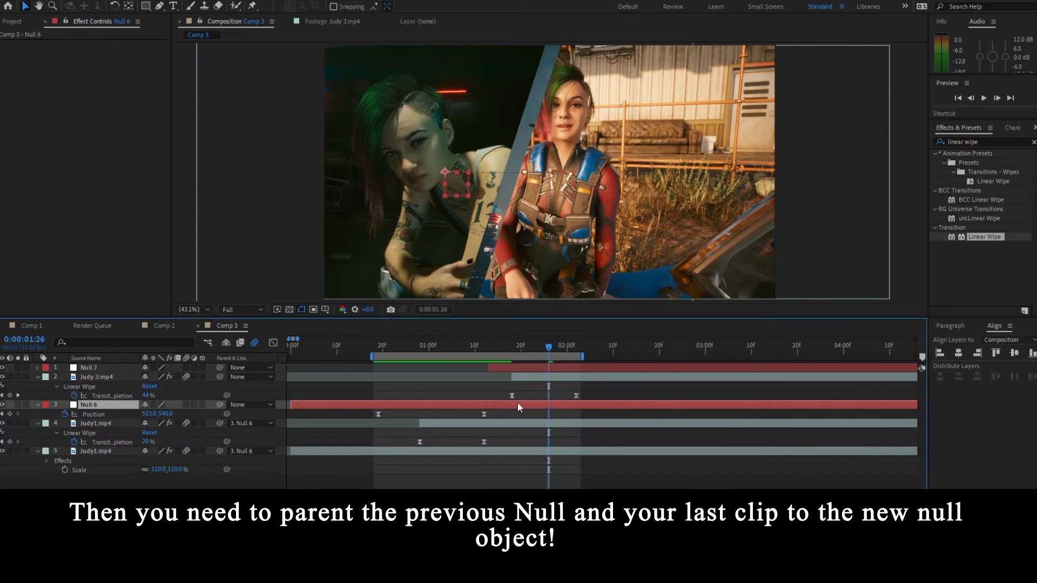
{"action": "left_click", "coordinate": [538, 378], "text": "ctrl"}
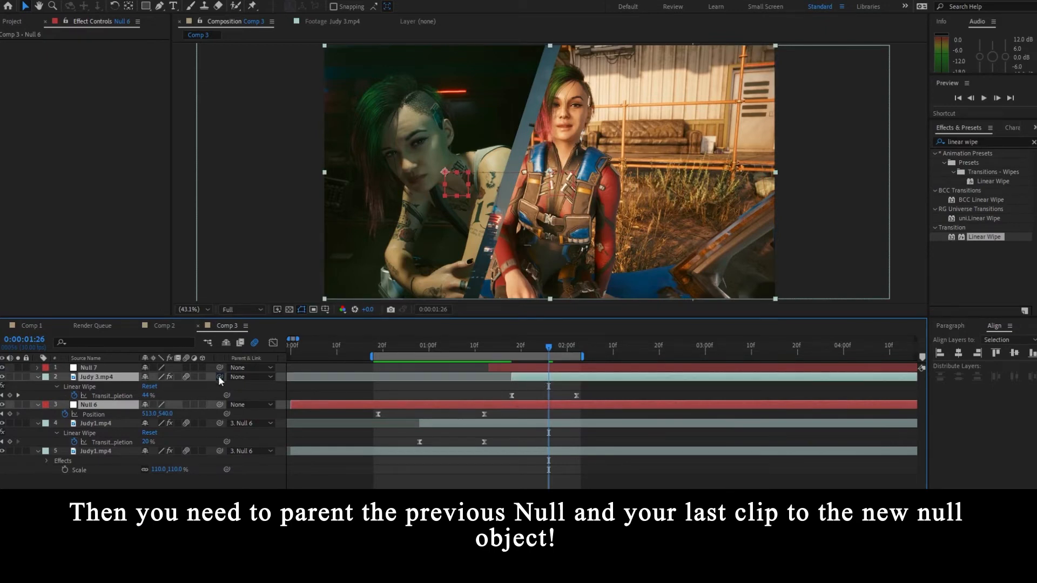
{"action": "left_click_drag", "start_coordinate": [220, 377], "coordinate": [102, 373]}
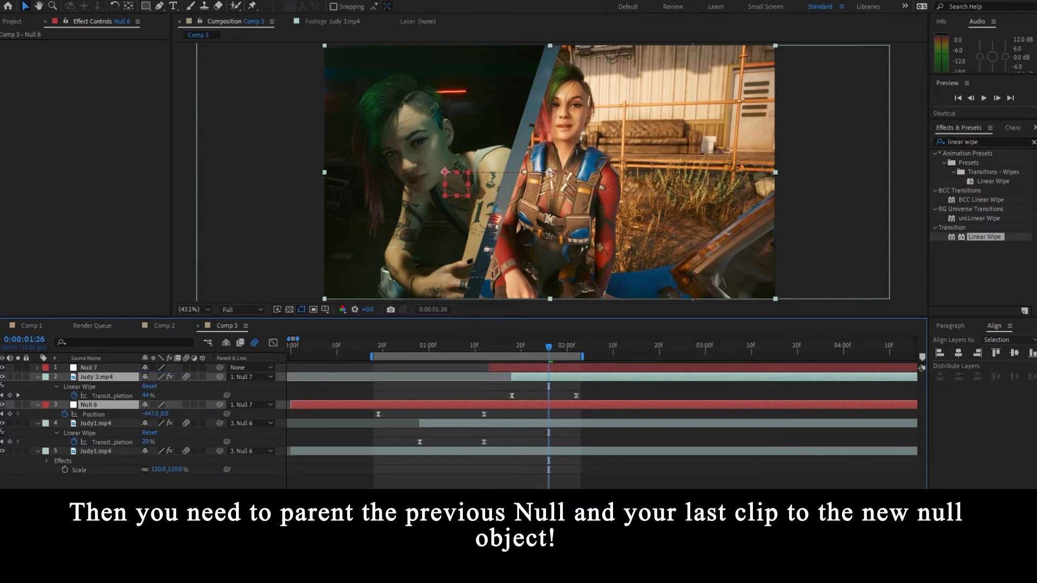
- Start Null 7 at about 0:00:01:09 and add Position keyframes to it at about 0:00:01:13 and 0:00:01:26
{"action": "left_click", "coordinate": [502, 368]}
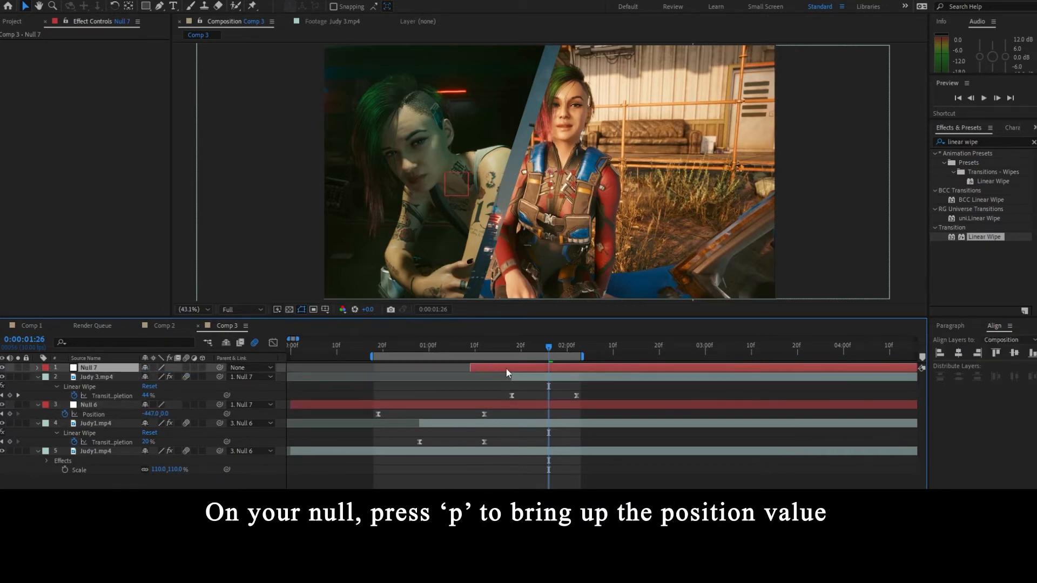
{"action": "key", "text": "p"}
{"action": "mouse_move", "coordinate": [530, 347]}
{"action": "left_mouse_down"}
{"action": "mouse_move", "coordinate": [489, 348]}
{"action": "mouse_move", "coordinate": [548, 348]}
{"action": "left_mouse_up"}
{"action": "left_click", "coordinate": [66, 376]}
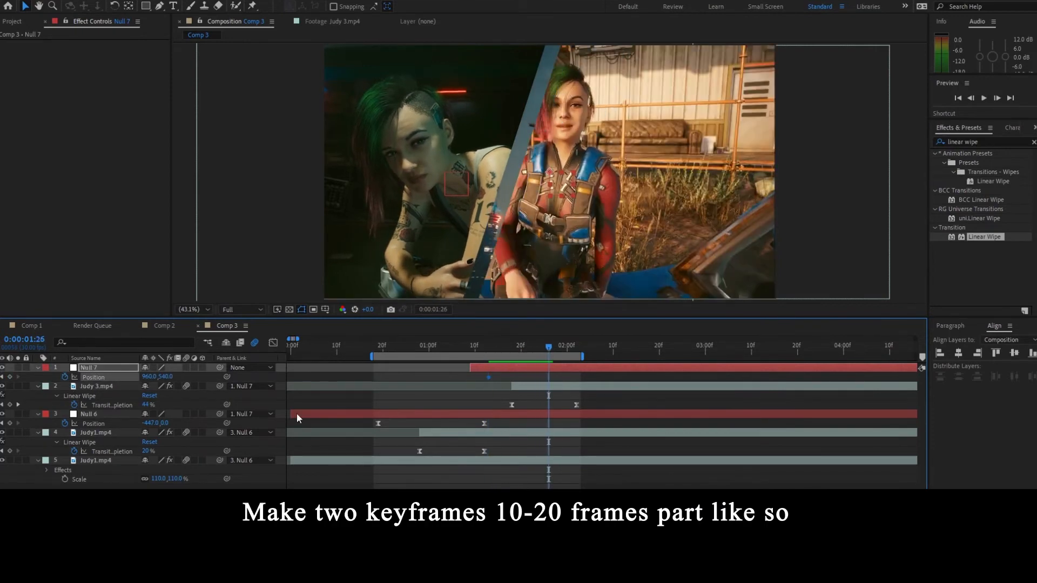
{"action": "left_click", "coordinate": [10, 377]}
- Move the Judy 3.mp4 clip horizontally to the right in the frame so the clip behind it shows
{"action": "left_click", "coordinate": [544, 387]}
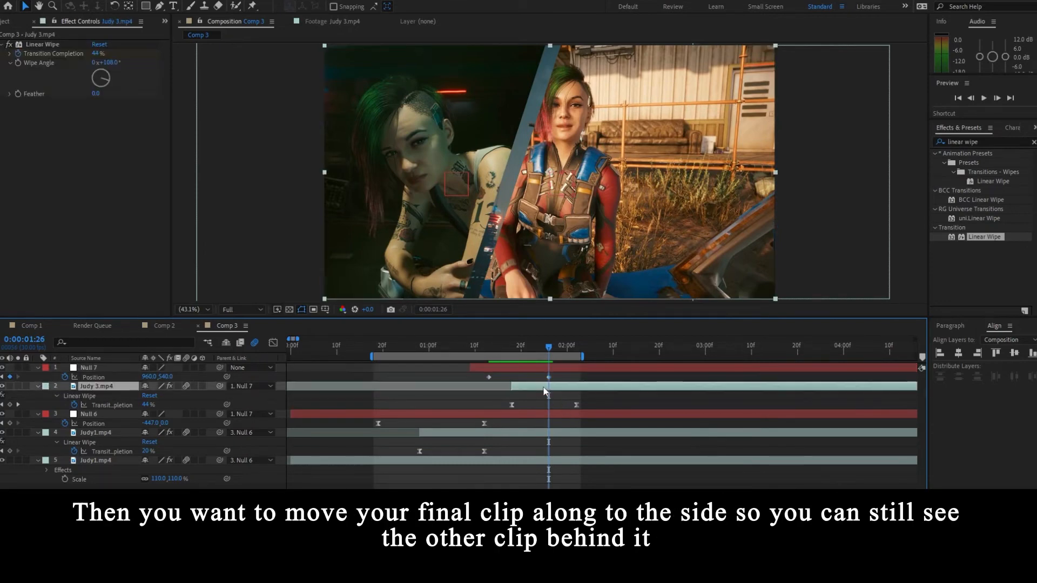
{"action": "left_click_drag", "start_coordinate": [565, 266], "coordinate": [807, 267]}
{"action": "key", "text": "p"}
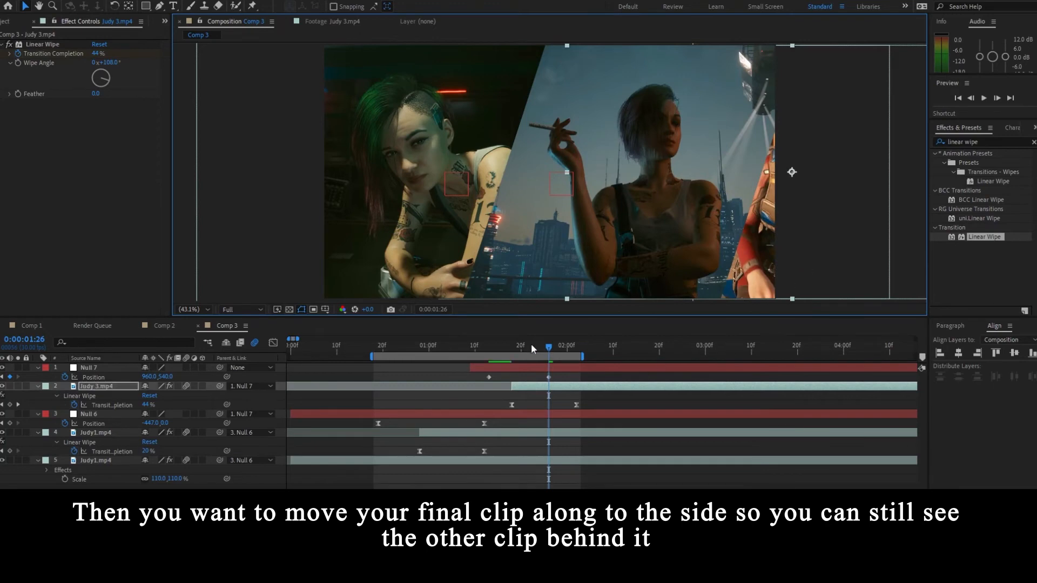
- Set Null 7's Position to 297, 540 at its last keyframe, 0:00:01:26
{"action": "mouse_move", "coordinate": [520, 349]}
{"action": "left_mouse_down"}
{"action": "mouse_move", "coordinate": [490, 350]}
{"action": "mouse_move", "coordinate": [540, 352]}
{"action": "left_mouse_up"}
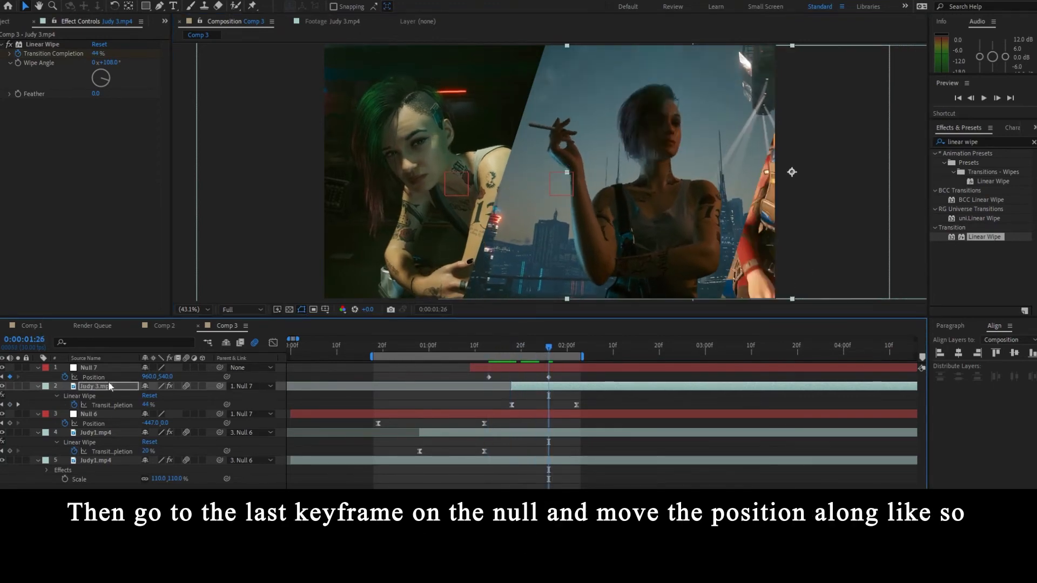
{"action": "left_click_drag", "start_coordinate": [148, 378], "coordinate": [1, 378]}
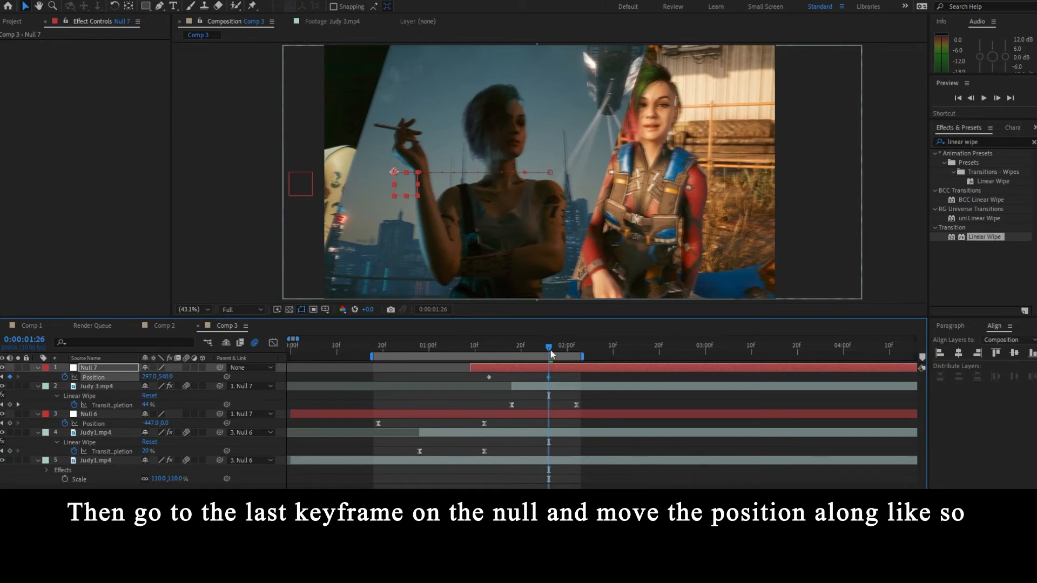
- Check the framing at 0:00:02:02 and nudge the Judy 3.mp4 clip slightly further right in the frame
{"action": "left_click_drag", "start_coordinate": [550, 349], "coordinate": [575, 345]}
{"action": "left_click", "coordinate": [586, 386]}
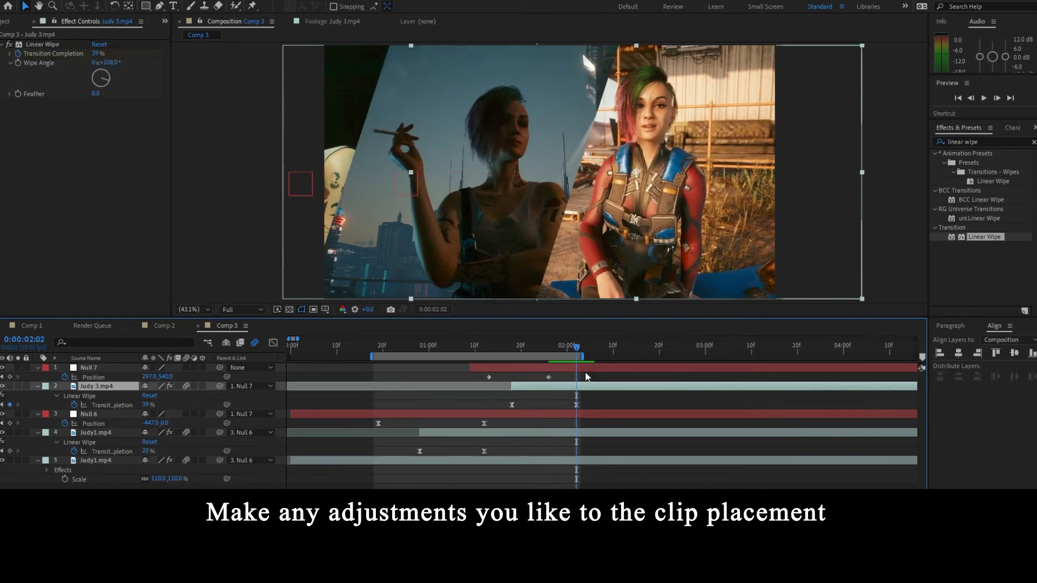
{"action": "left_click_drag", "start_coordinate": [602, 273], "coordinate": [617, 270]}
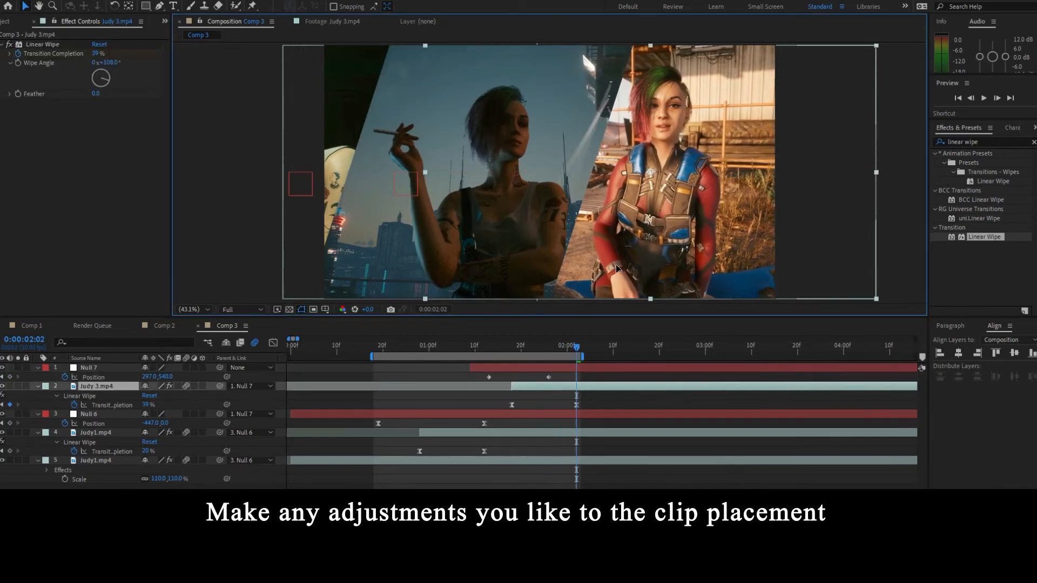
- Adjust Null 7's Position to 230, 540 at its 0:00:01:26 keyframe
{"action": "left_click_drag", "start_coordinate": [577, 350], "coordinate": [549, 348]}
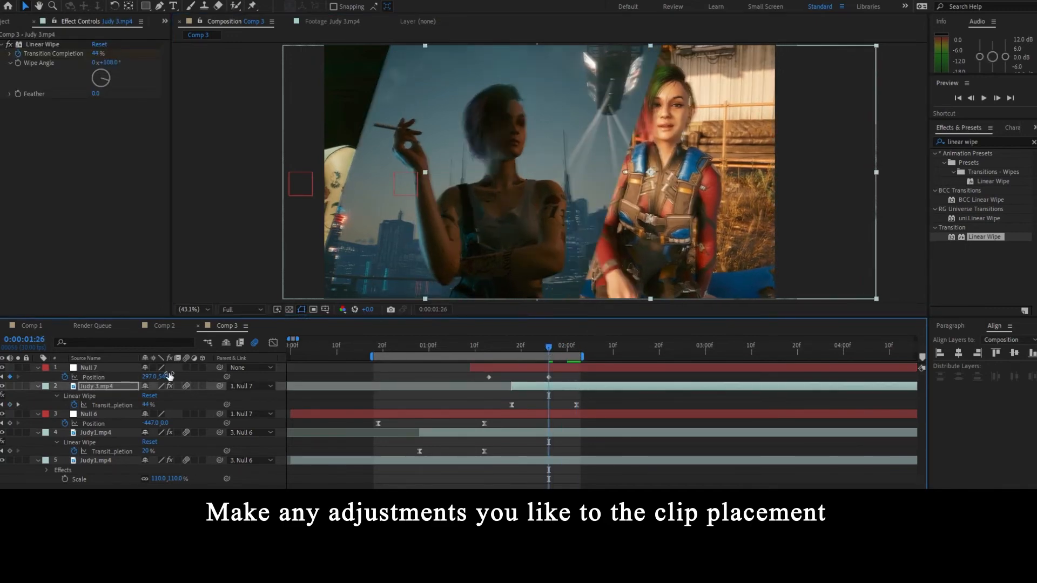
{"action": "left_click_drag", "start_coordinate": [148, 377], "coordinate": [128, 377]}
{"action": "mouse_move", "coordinate": [560, 346]}
{"action": "left_mouse_down"}
{"action": "mouse_move", "coordinate": [582, 350]}
{"action": "mouse_move", "coordinate": [549, 347]}
{"action": "left_mouse_up"}
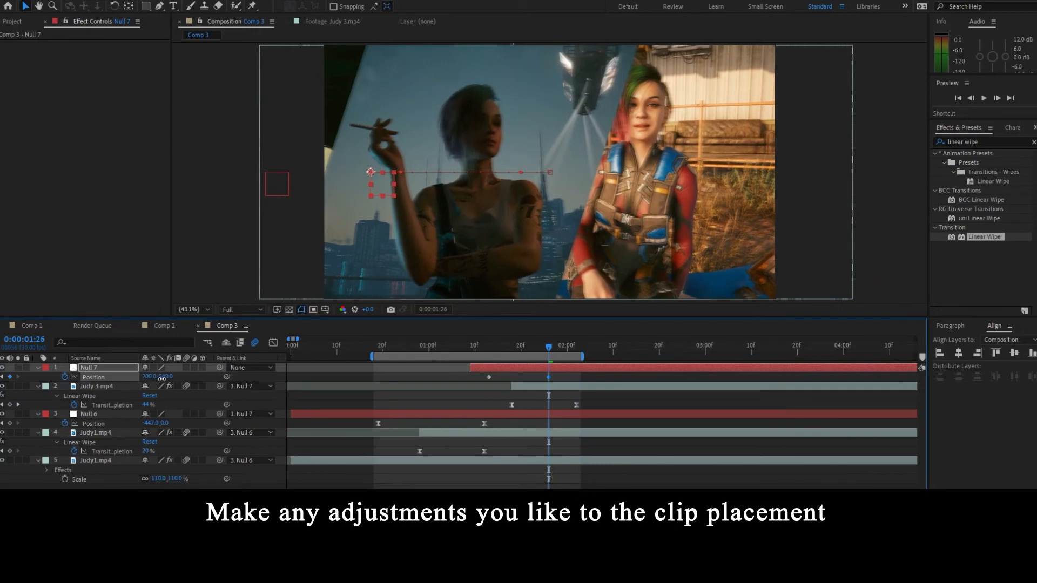
{"action": "left_click_drag", "start_coordinate": [155, 382], "coordinate": [178, 381]}
- Easy ease Null 7's Position keyframes, spread them to about 0:00:01:11 and 0:00:01:28, and preview the movement
{"action": "left_click", "coordinate": [629, 451]}
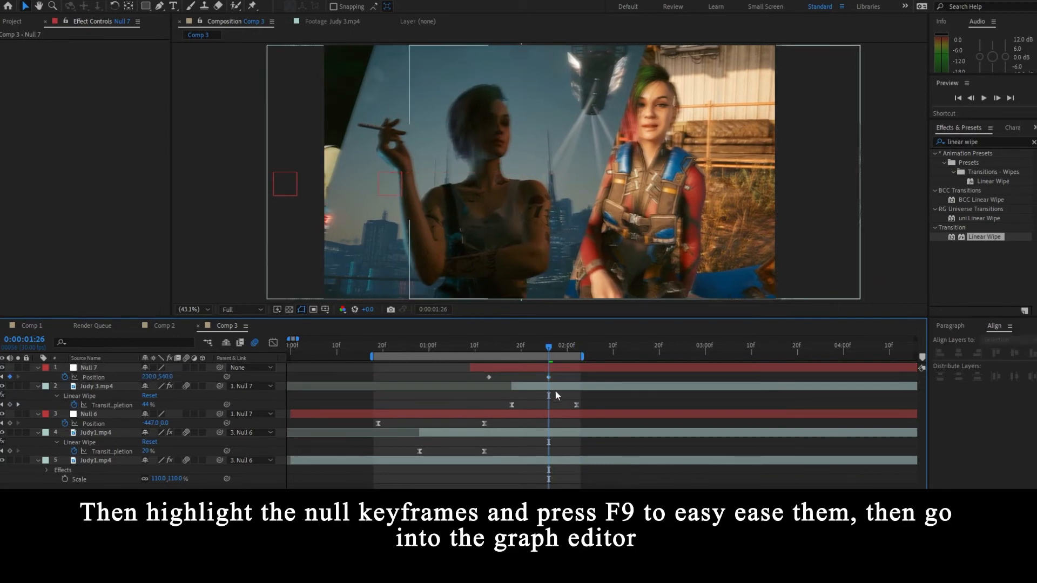
{"action": "left_click_drag", "start_coordinate": [571, 375], "coordinate": [481, 382]}
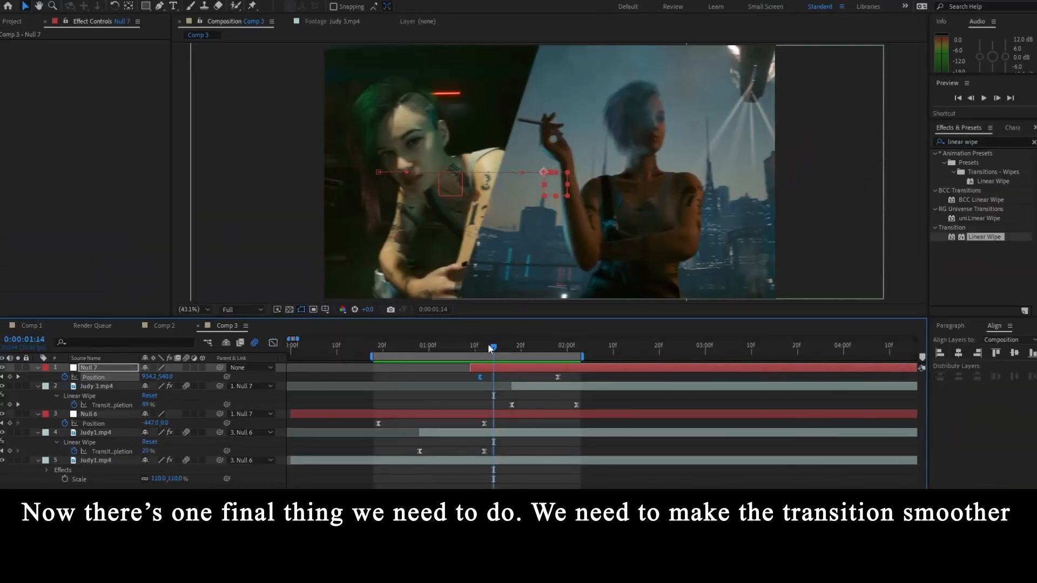
{"action": "left_click_drag", "start_coordinate": [488, 344], "coordinate": [510, 346]}
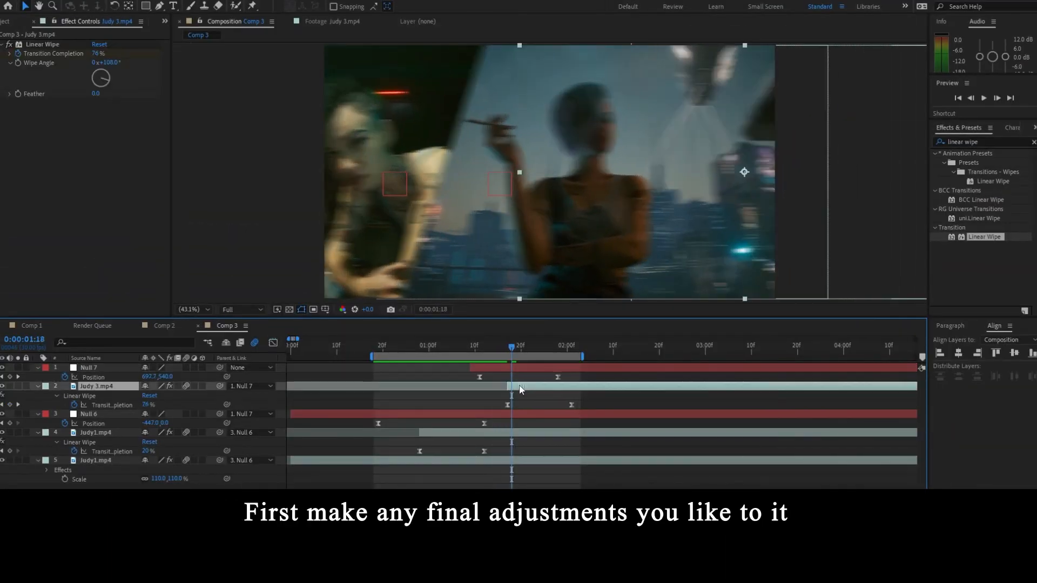